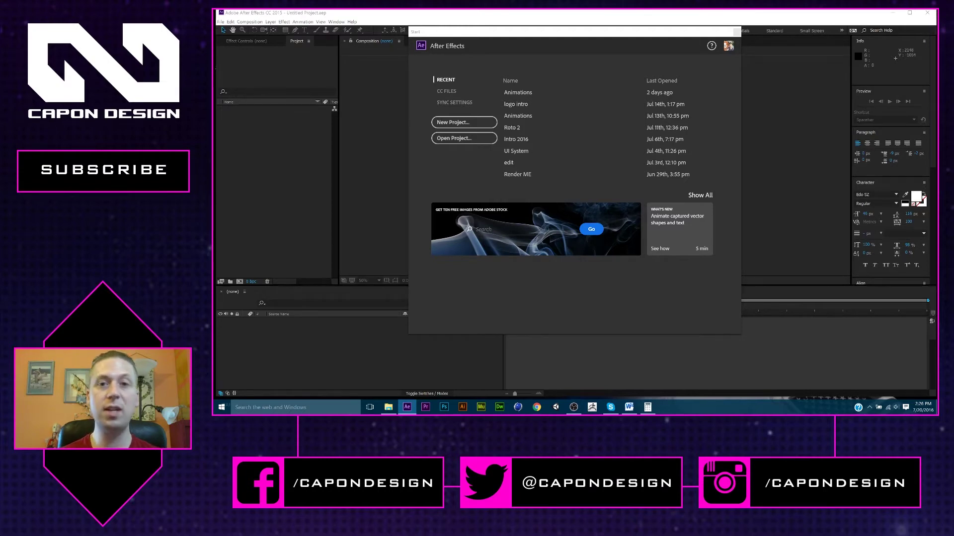
# Step: Close the start screen to show an empty Untitled Project, with OBS on its Full screen scene
pyautogui.click(735, 32)
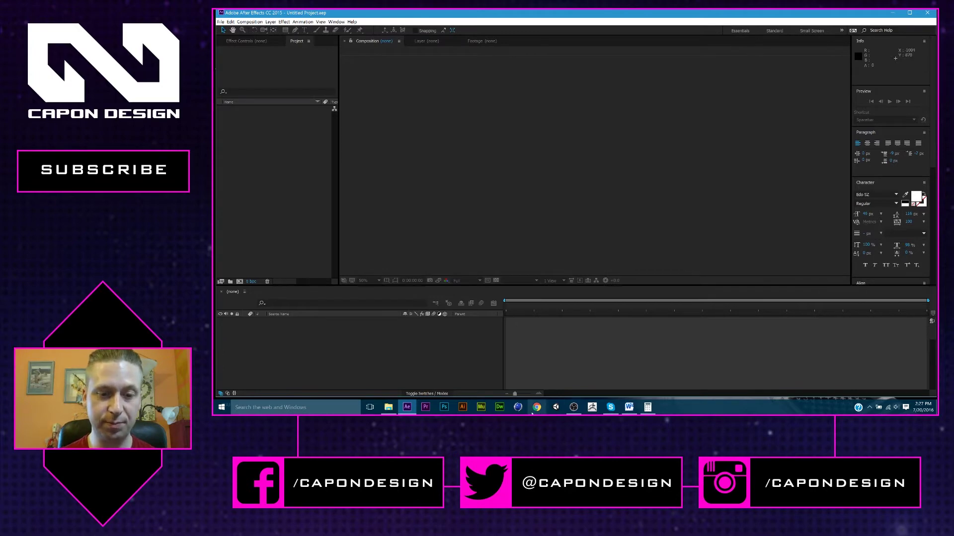
pyautogui.click(575, 408)
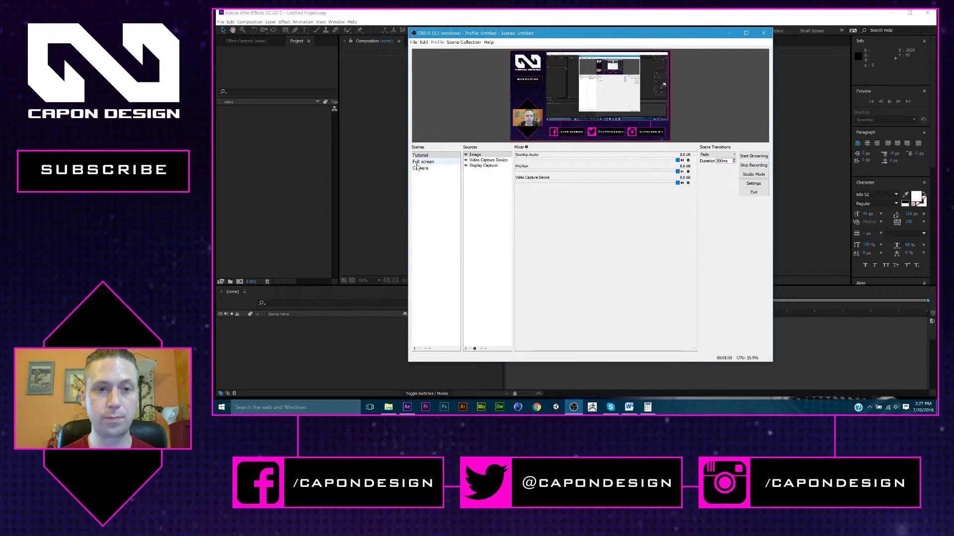
pyautogui.click(420, 162)
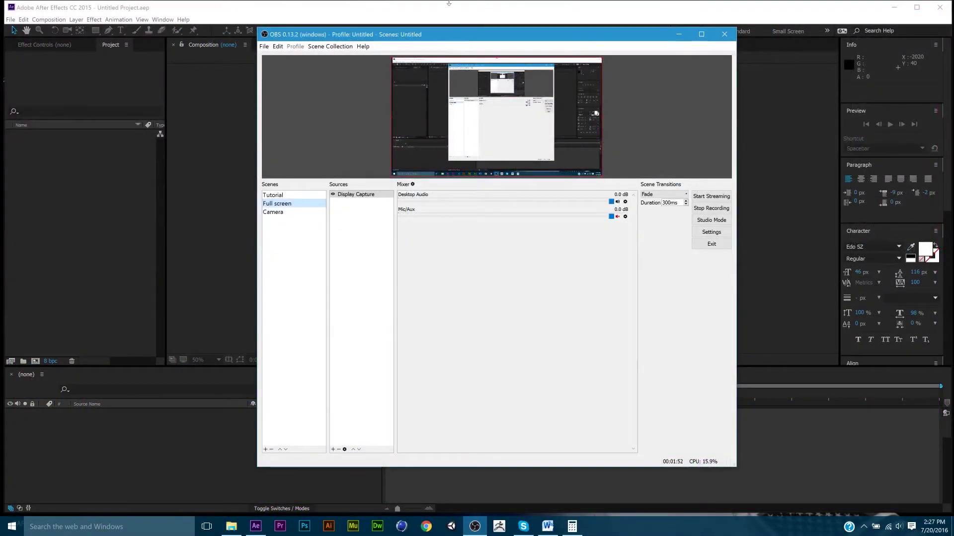
# Step: Set up Save As in the Desktop Template folder with file name 'end slate'
pyautogui.click(552, 14)
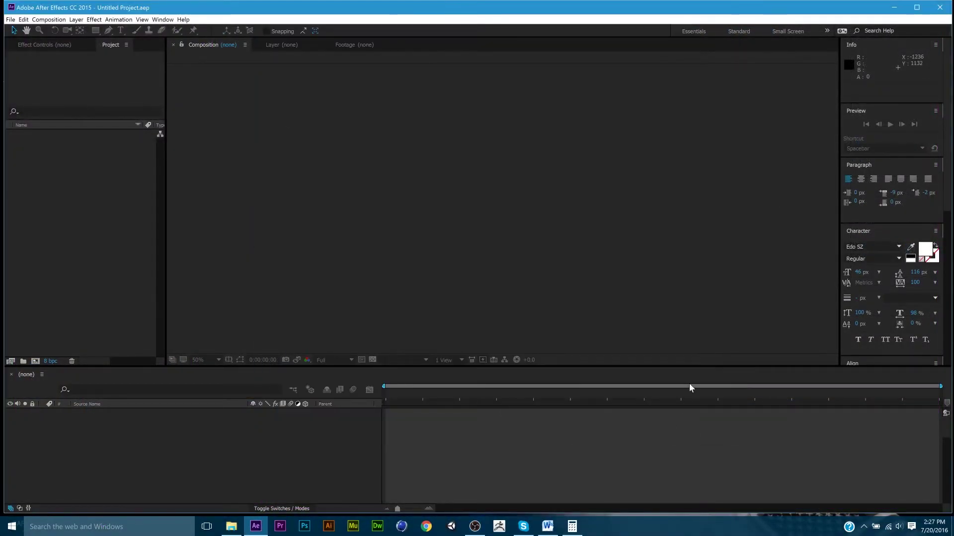
pyautogui.click(10, 20)
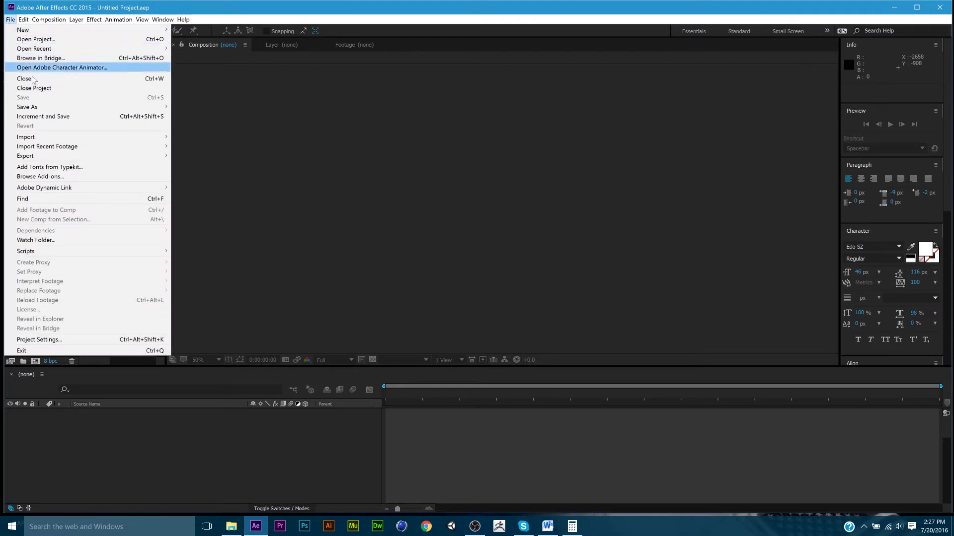
pyautogui.moveTo(38, 108)
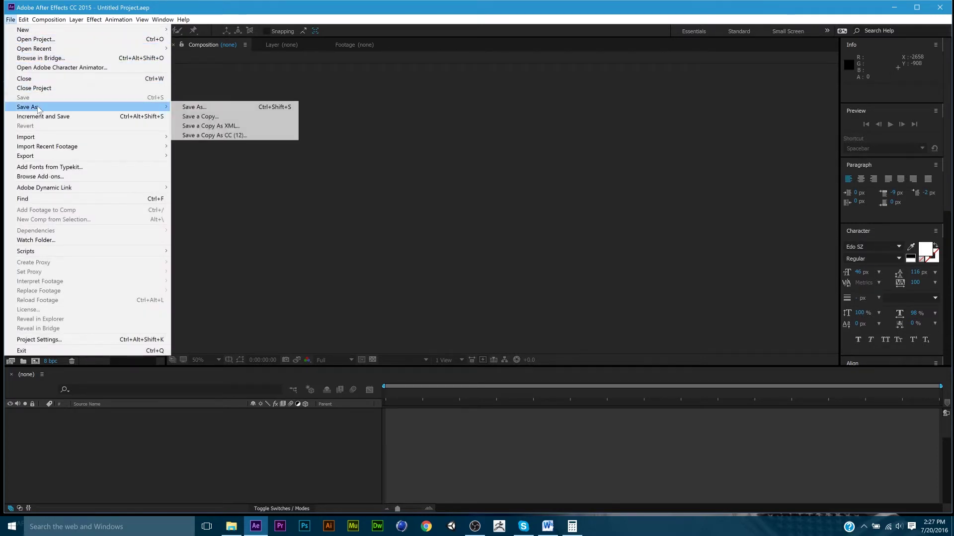
pyautogui.click(239, 113)
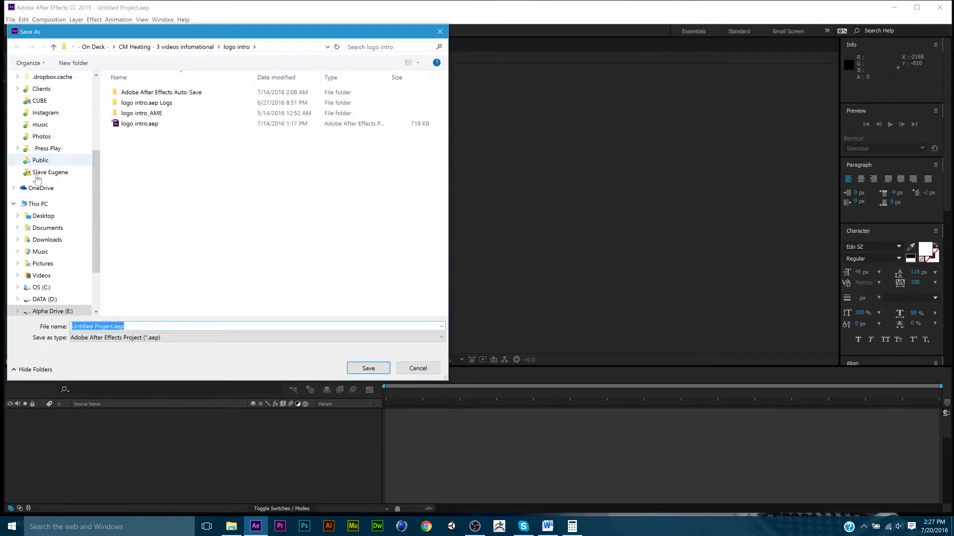
pyautogui.click(45, 218)
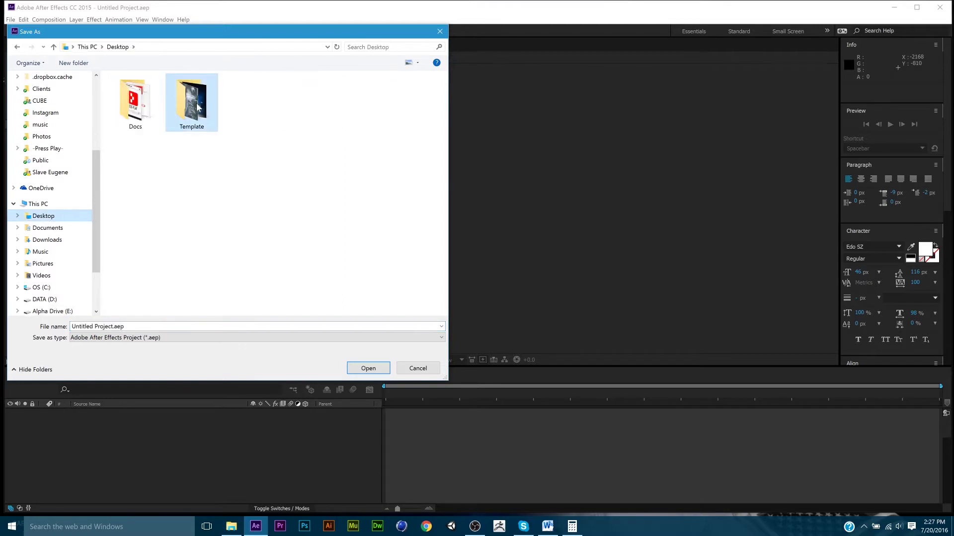
pyautogui.doubleClick(198, 107)
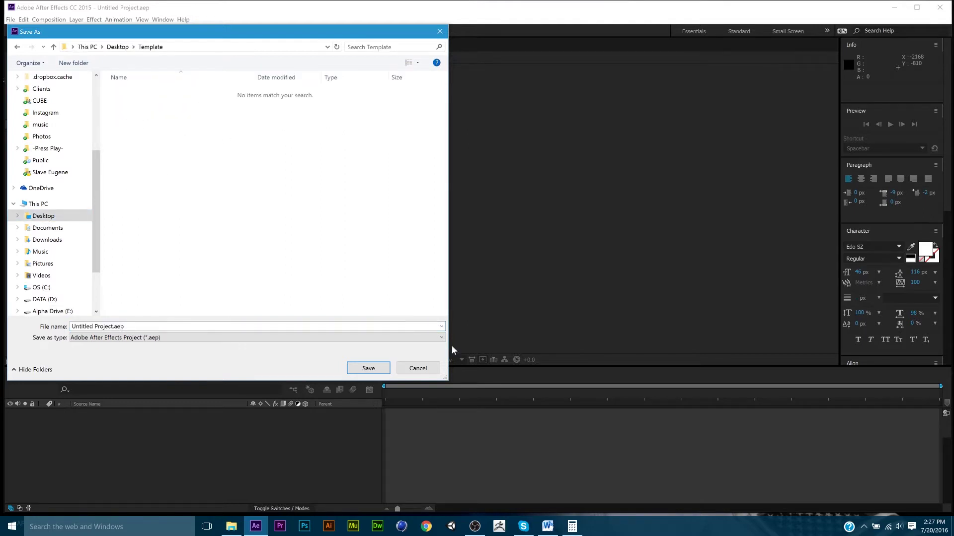
pyautogui.click(368, 368)
pyautogui.write('end slate')
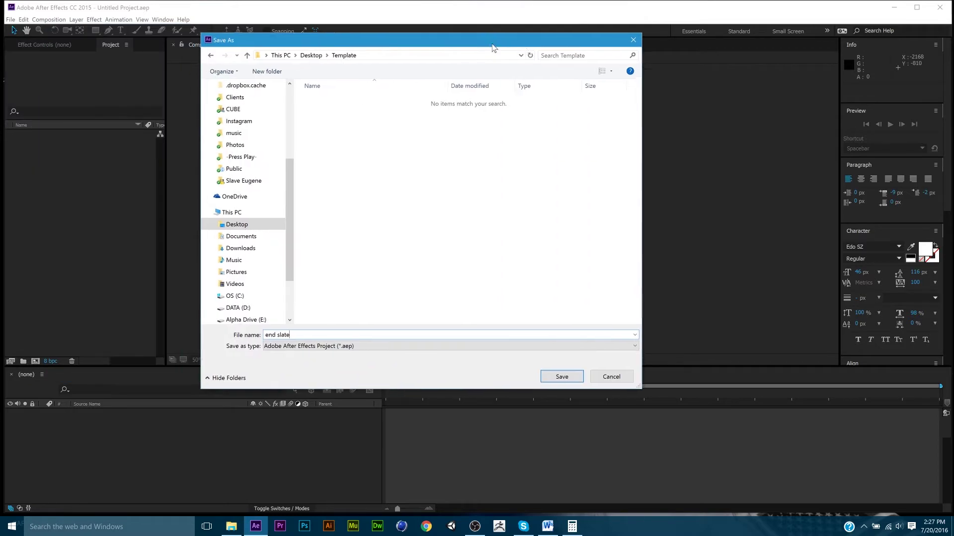
pyautogui.moveTo(300, 35); pyautogui.dragTo(494, 44)
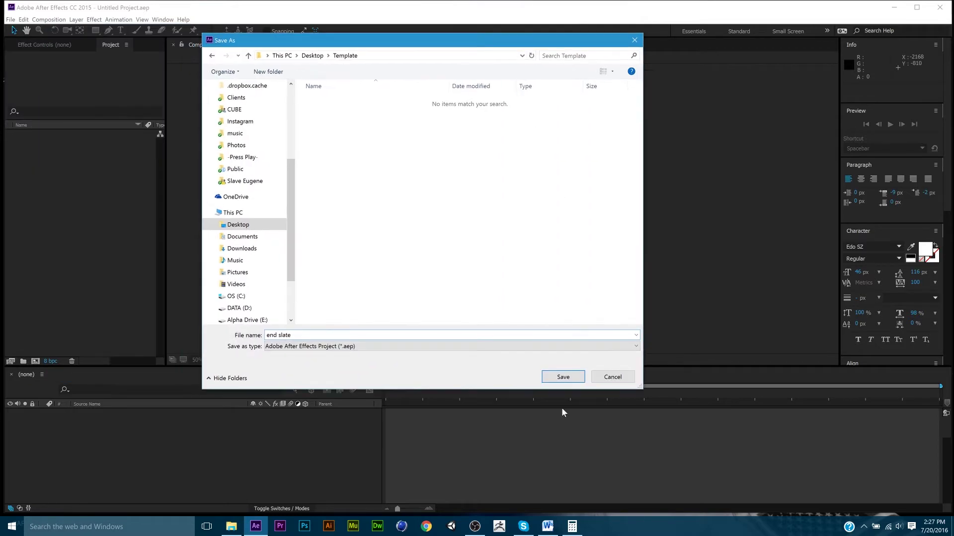
# Step: Save as end slate.aep and drag the three pexels JPEGs from Template into the project
pyautogui.click(574, 382)
pyautogui.click(231, 527)
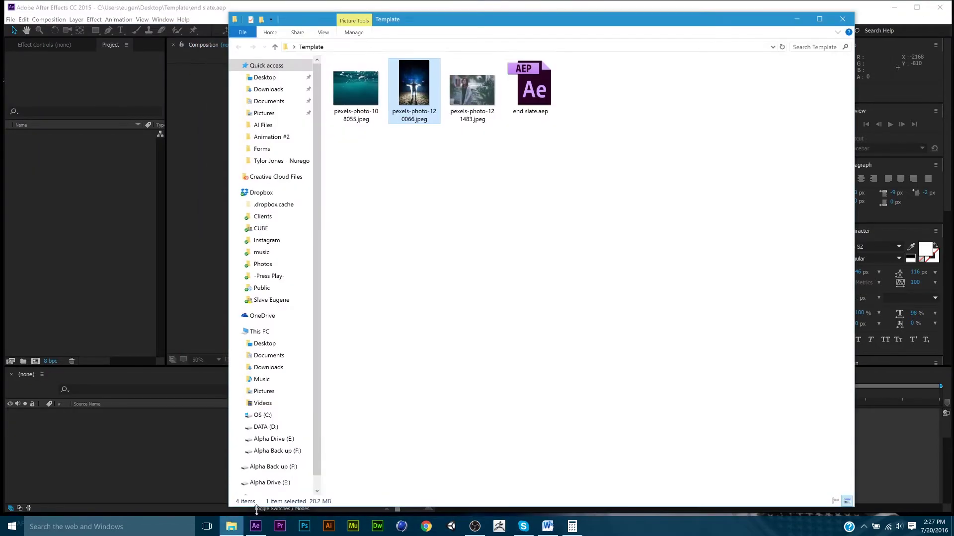
pyautogui.moveTo(496, 157); pyautogui.dragTo(330, 60)
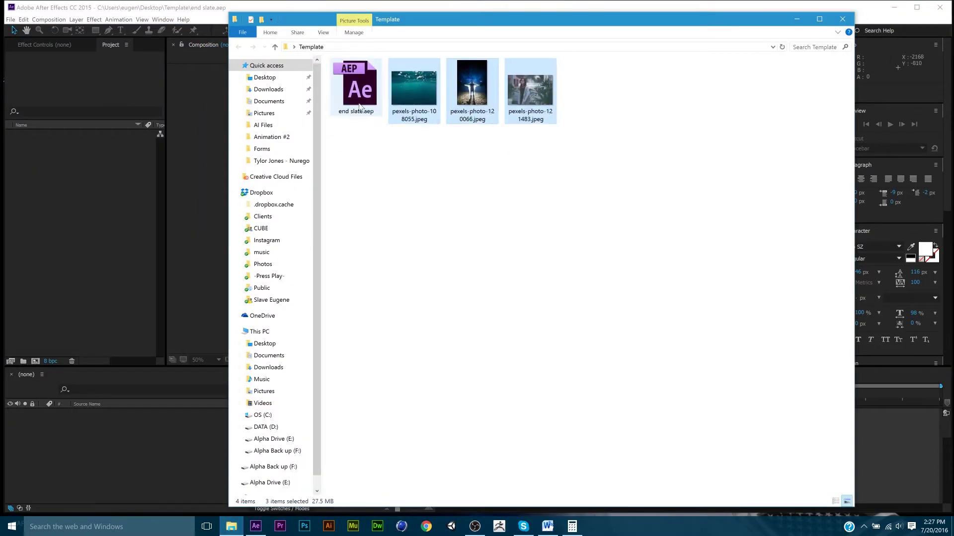
pyautogui.moveTo(566, 170); pyautogui.dragTo(90, 193)
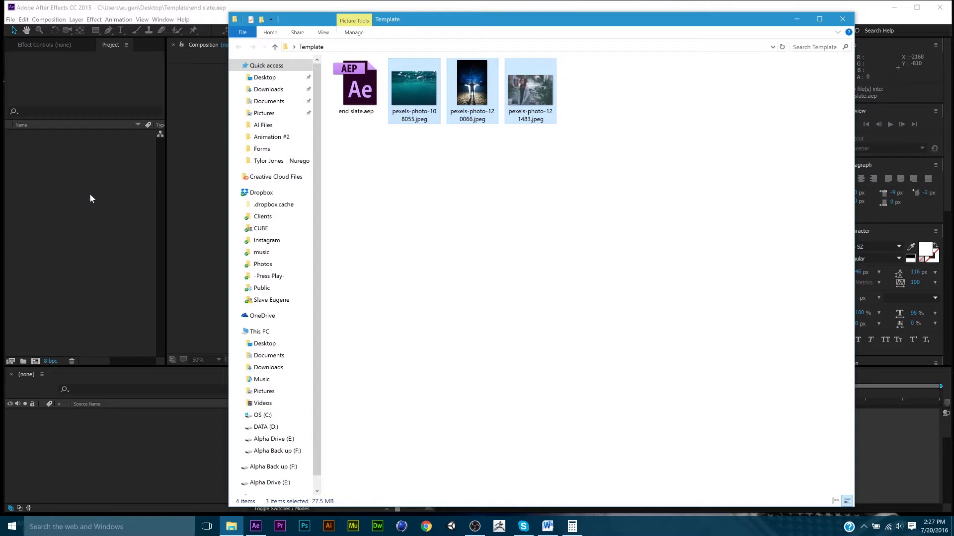
pyautogui.click(61, 50)
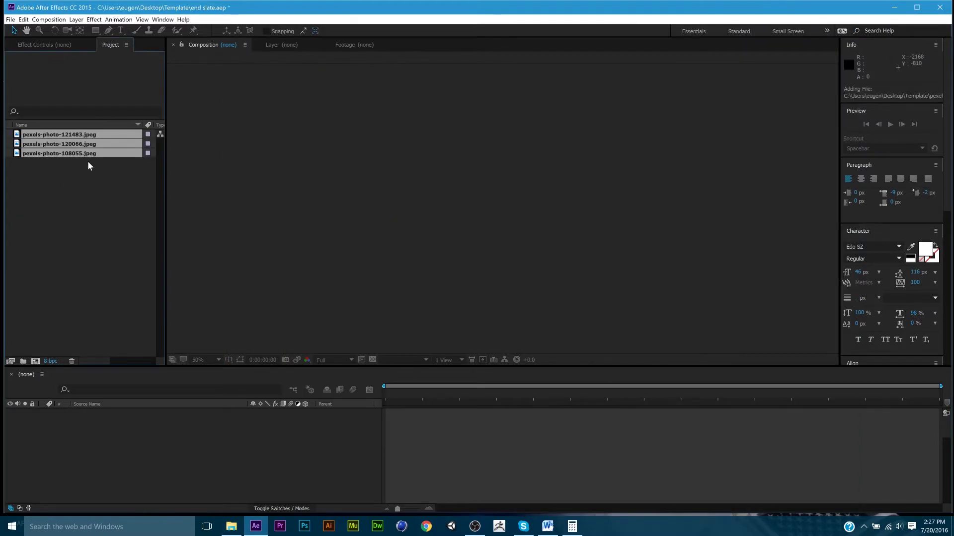
# Step: Create the 'end slate' composition at 1920×1080, 30 fps, 0:00:10:00 duration
pyautogui.click(107, 228)
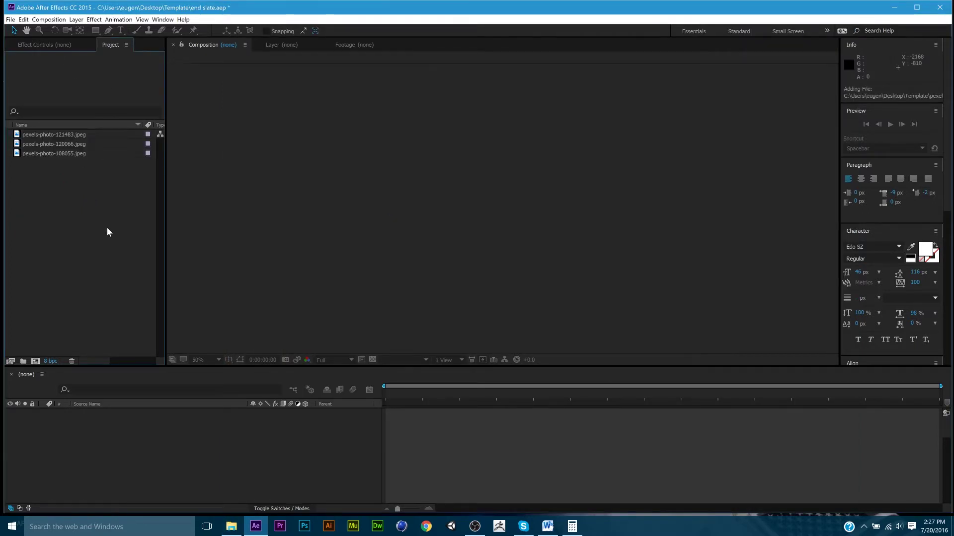
pyautogui.click(58, 22)
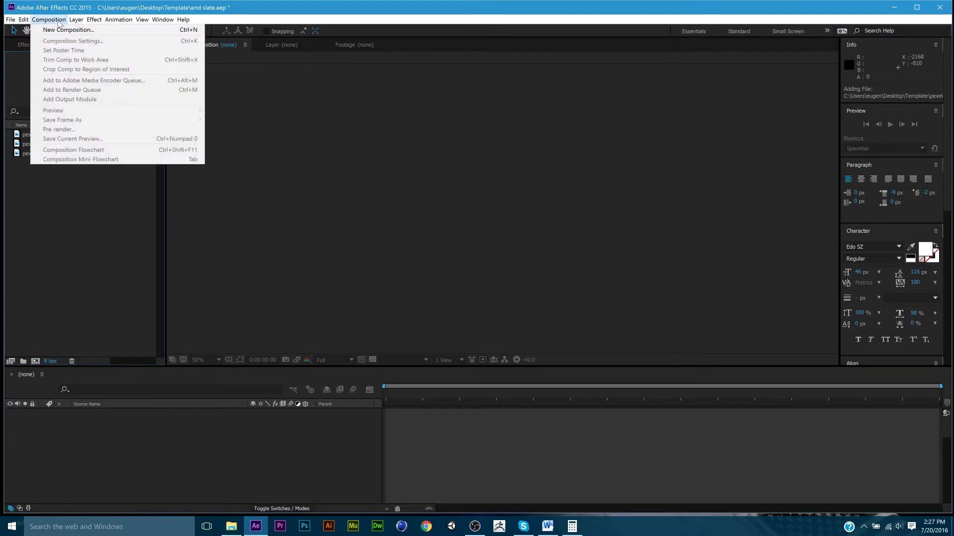
pyautogui.click(59, 30)
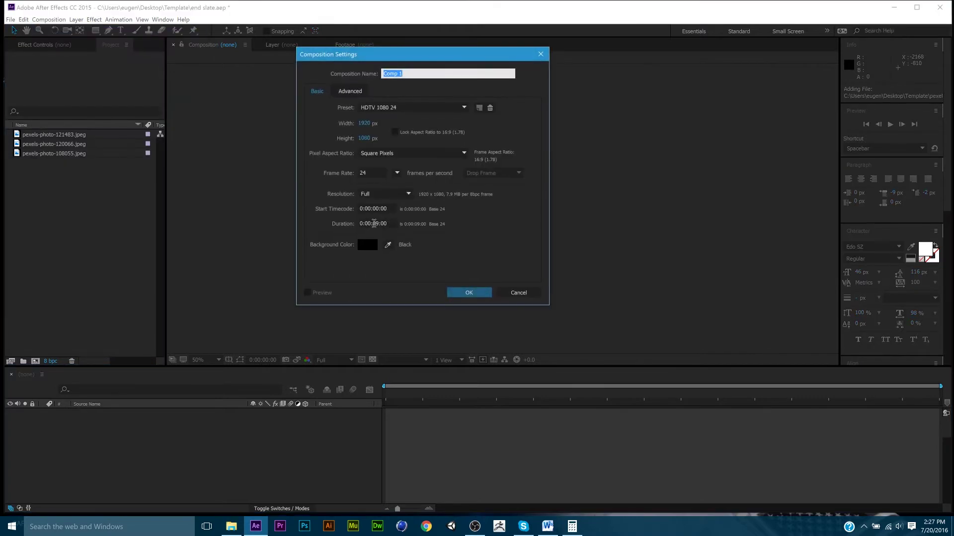
pyautogui.click(379, 223)
pyautogui.press('BackSpace')
pyautogui.write('1')
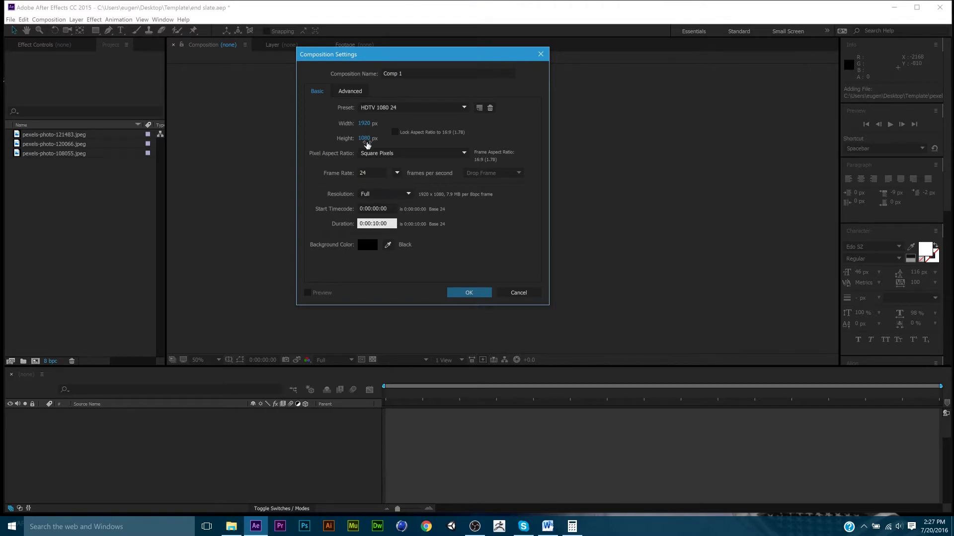
pyautogui.click(365, 173)
pyautogui.write('30')
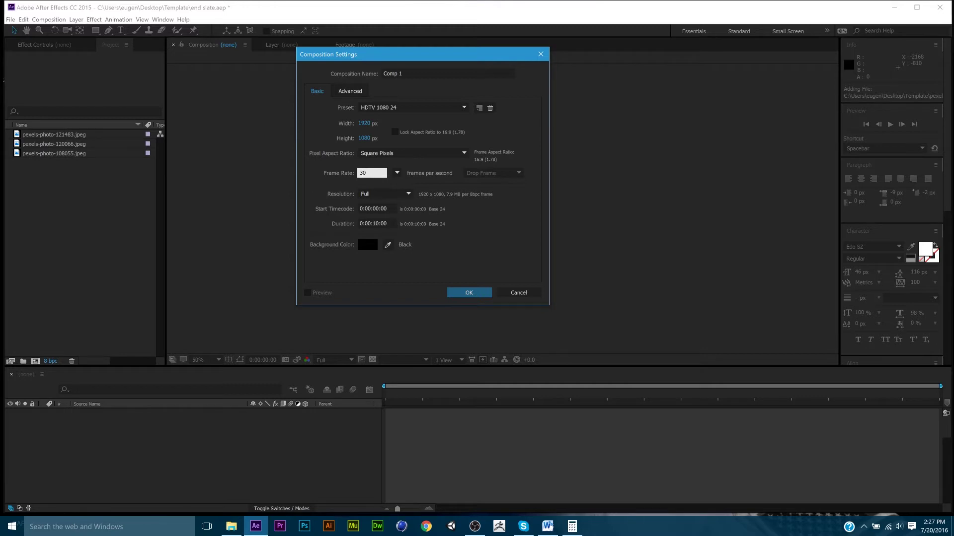
pyautogui.press('Tab')
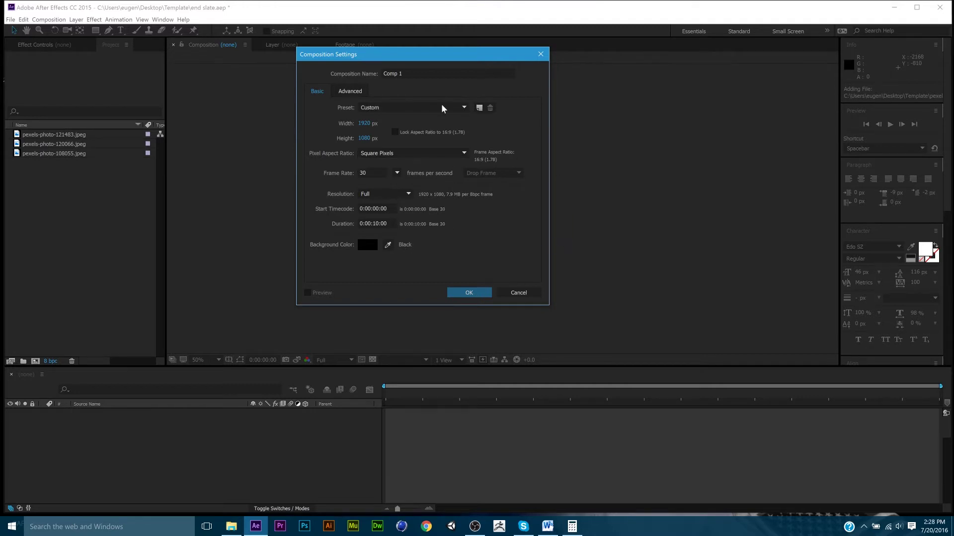
pyautogui.click(411, 73)
pyautogui.write('end ')
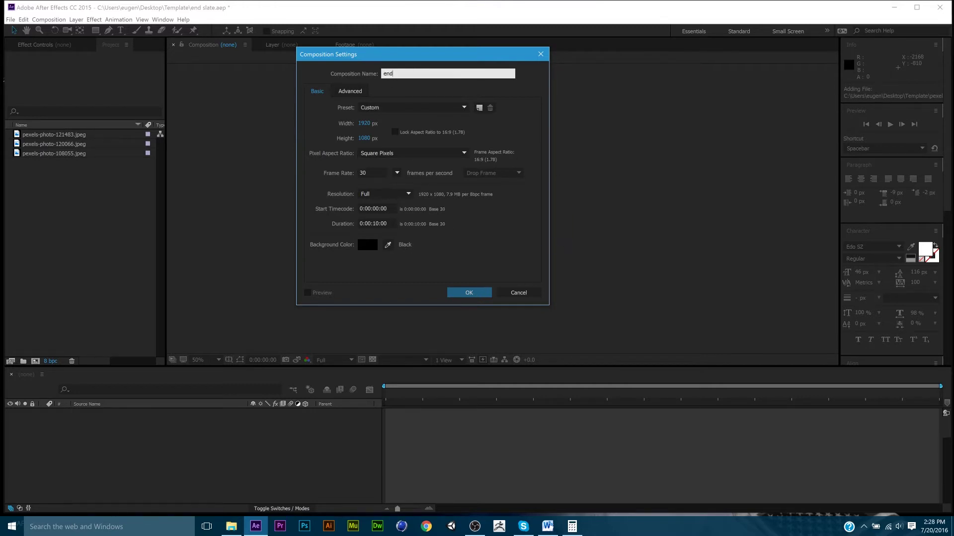
pyautogui.write('slate')
pyautogui.press('Return')
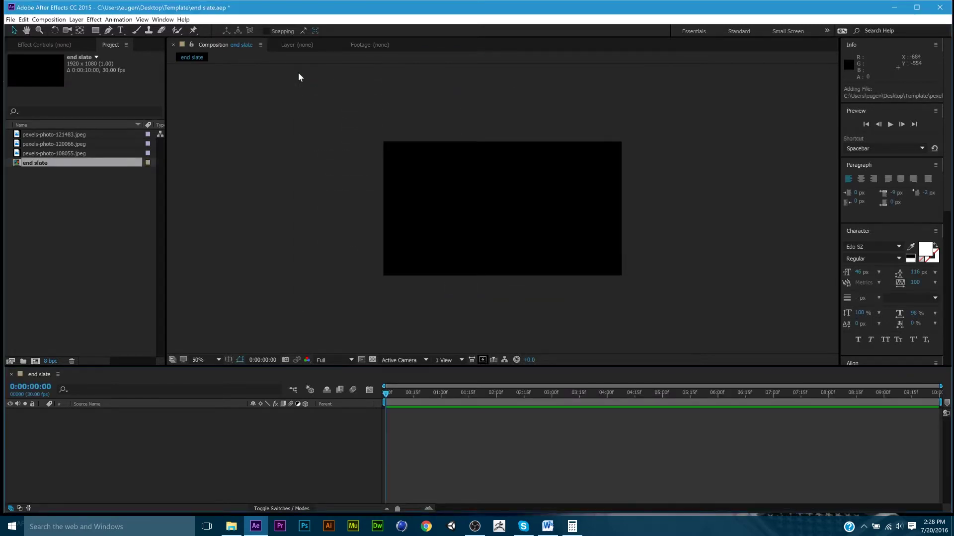
# Step: Add pexels-photo-108055 to the end slate composition
pyautogui.press('.')
pyautogui.press(',')
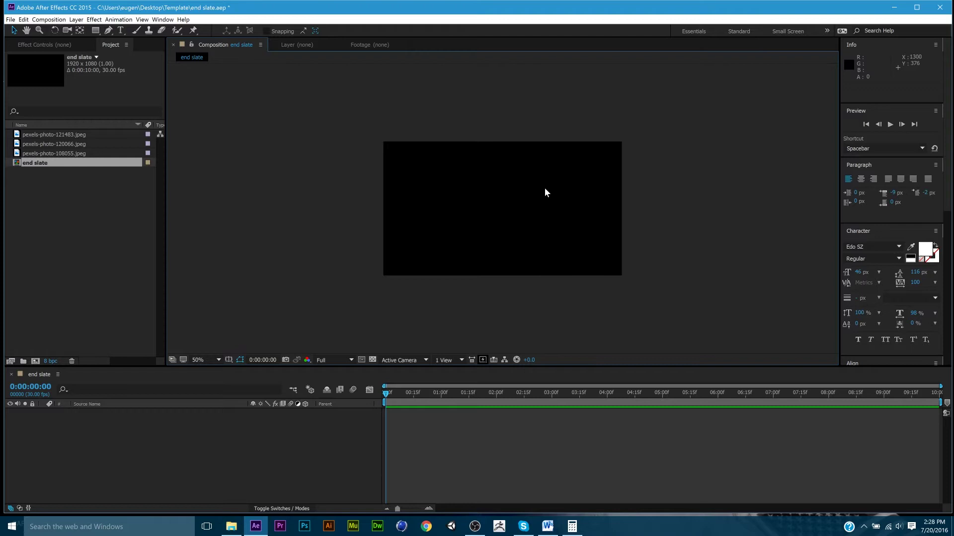
pyautogui.moveTo(392, 394); pyautogui.dragTo(126, 384)
pyautogui.click(76, 267)
pyautogui.click(64, 153)
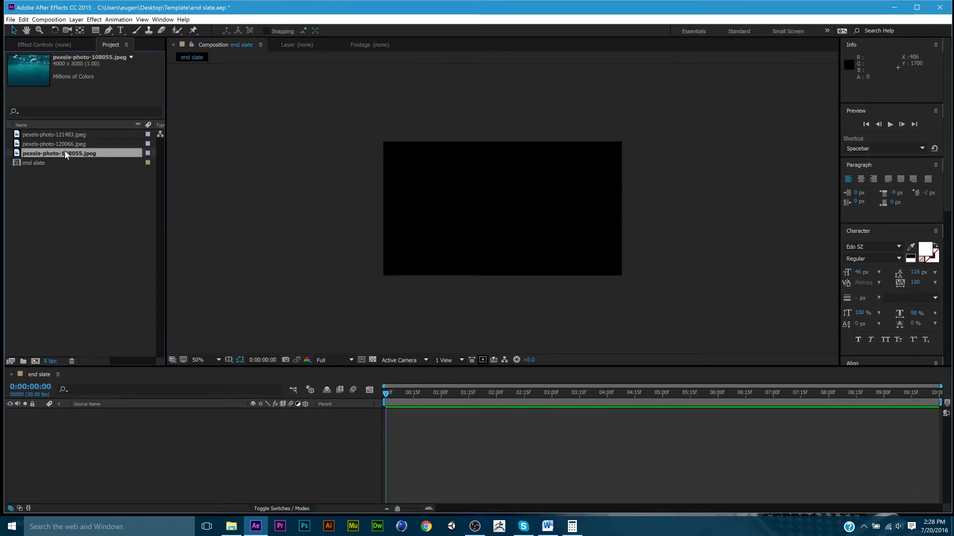
pyautogui.click(66, 144)
pyautogui.click(64, 135)
pyautogui.click(62, 144)
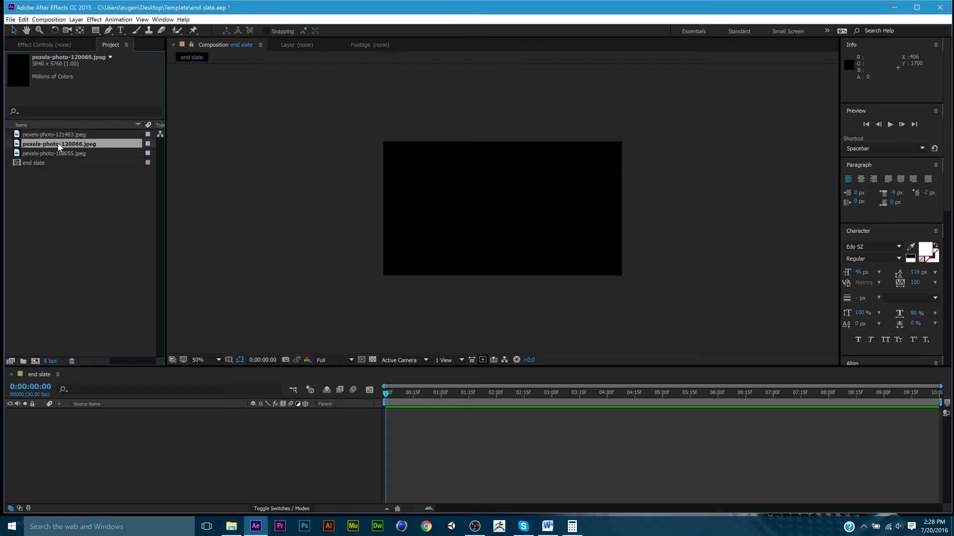
pyautogui.moveTo(58, 155); pyautogui.dragTo(505, 179)
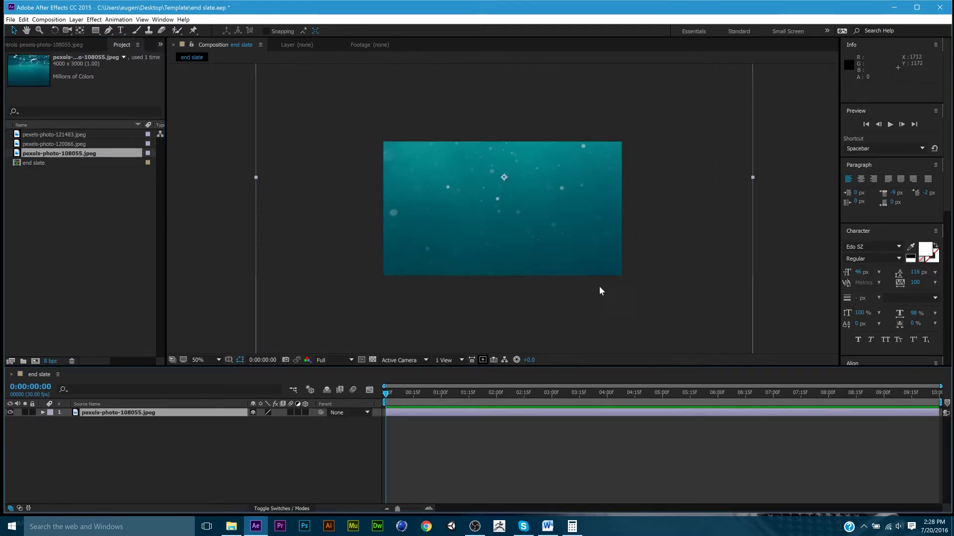
# Step: Scale the underwater photo to 60% and position it as the background
pyautogui.press(',')
pyautogui.press(',')
pyautogui.press(',')
pyautogui.press(',')
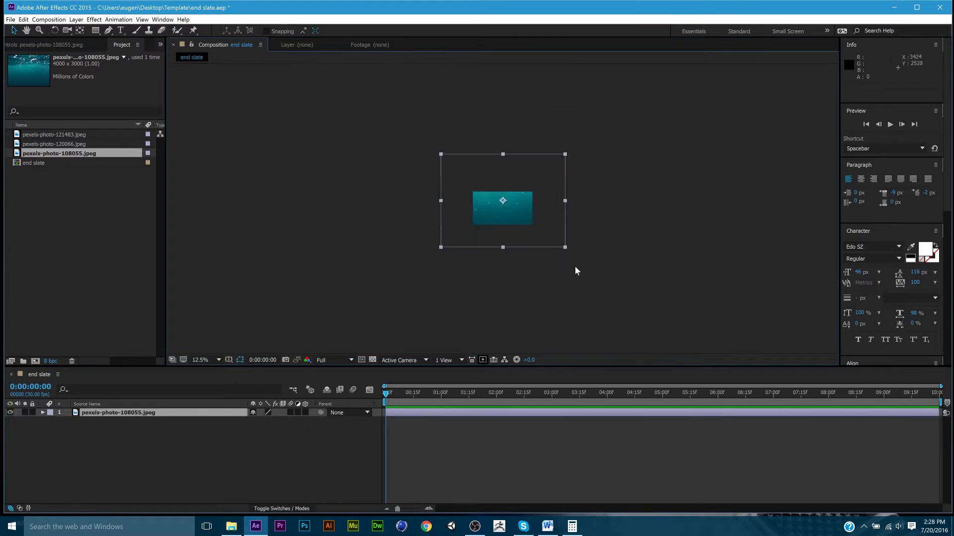
pyautogui.moveTo(565, 249); pyautogui.dragTo(545, 228)
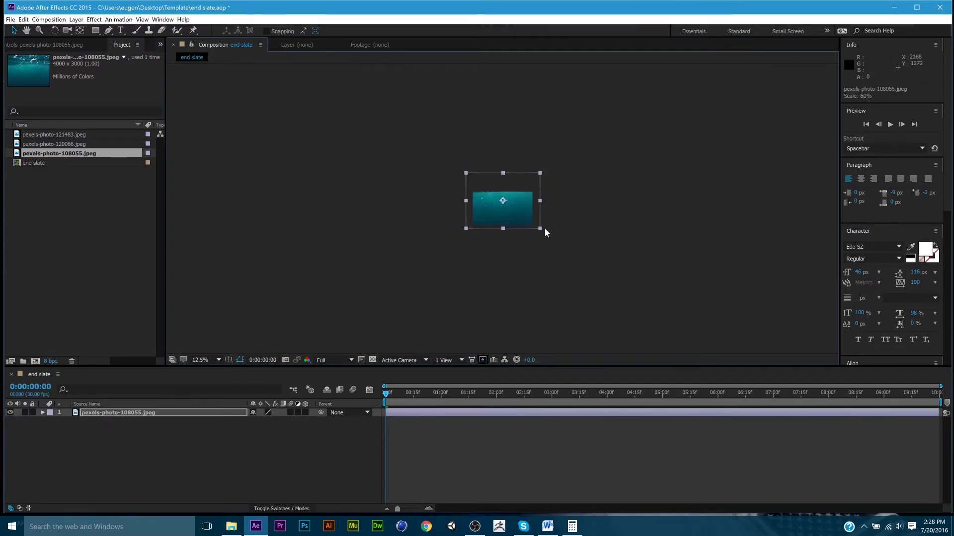
pyautogui.press('.')
pyautogui.press('.')
pyautogui.press('.')
pyautogui.press('.')
pyautogui.moveTo(631, 252)
pyautogui.mouseDown()
pyautogui.moveTo(622, 246)
pyautogui.moveTo(621, 263)
pyautogui.mouseUp()
pyautogui.click(701, 244)
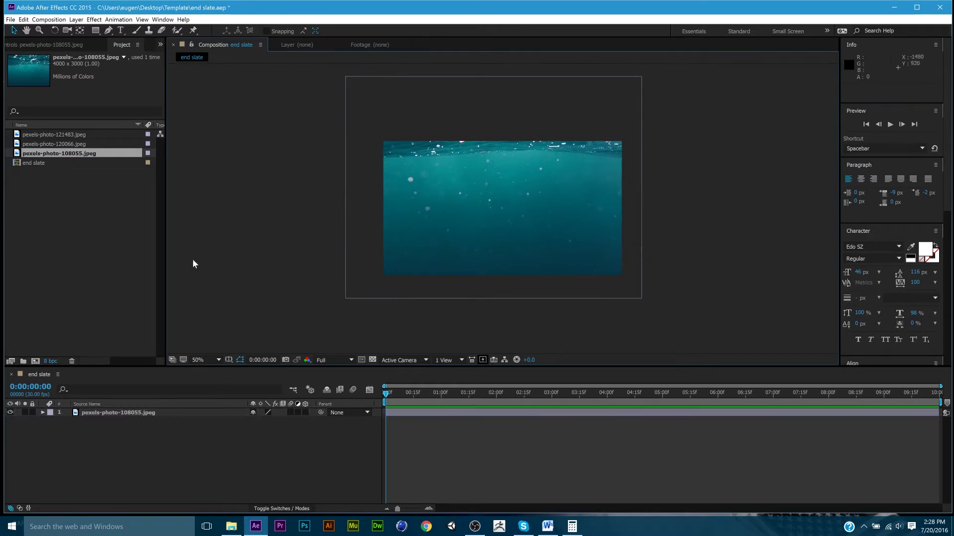
pyautogui.click(92, 282)
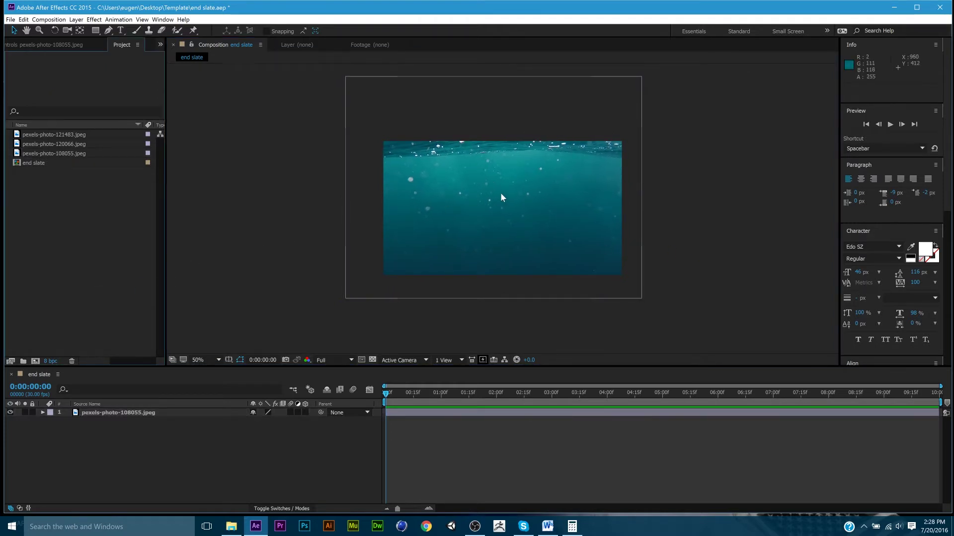
pyautogui.click(70, 132)
pyautogui.click(67, 142)
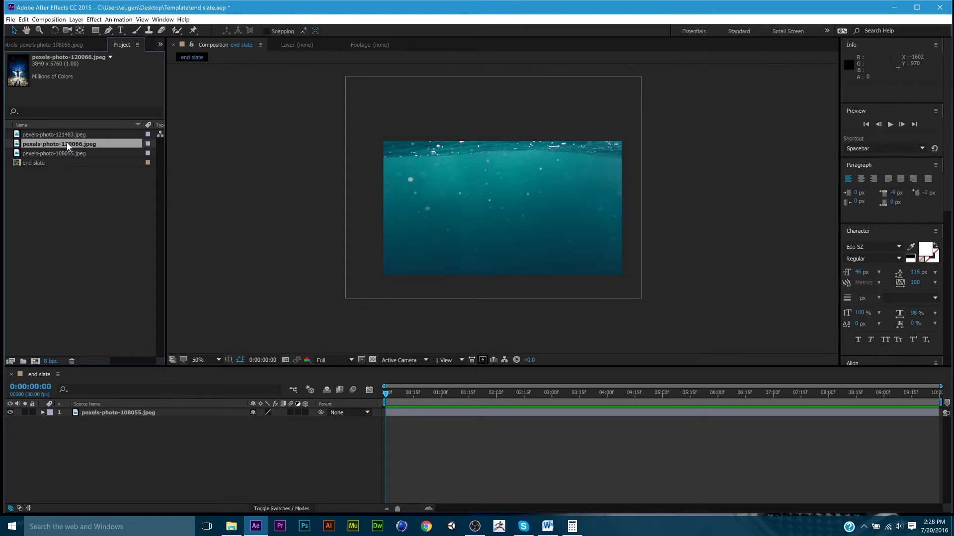
# Step: Create a new composition named Video 1
pyautogui.click(115, 284)
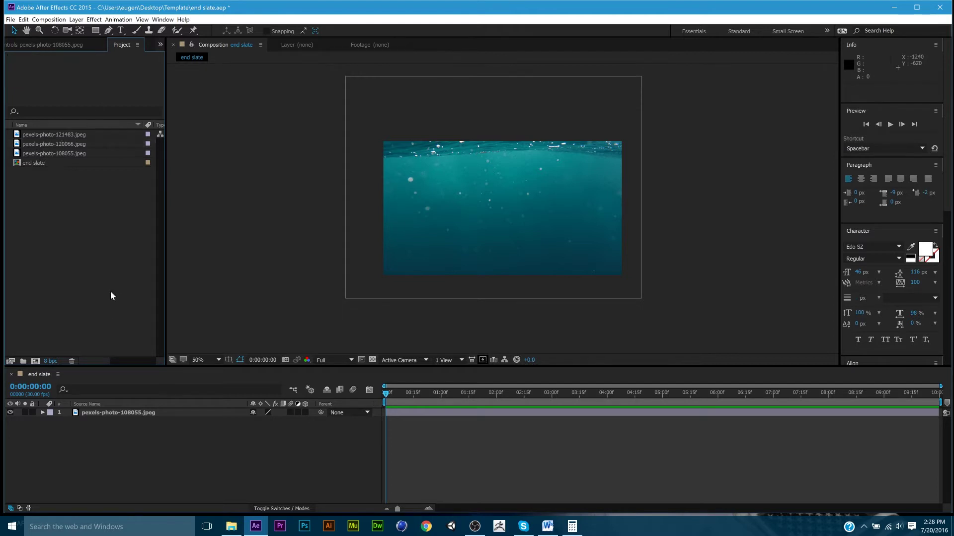
pyautogui.click(48, 19)
pyautogui.click(63, 31)
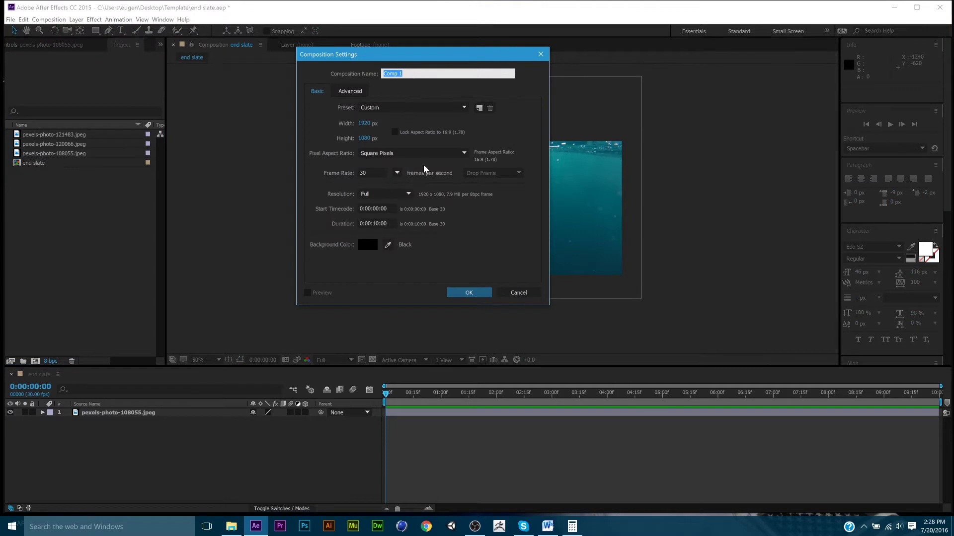
pyautogui.write('Video 1')
pyautogui.press('Return')
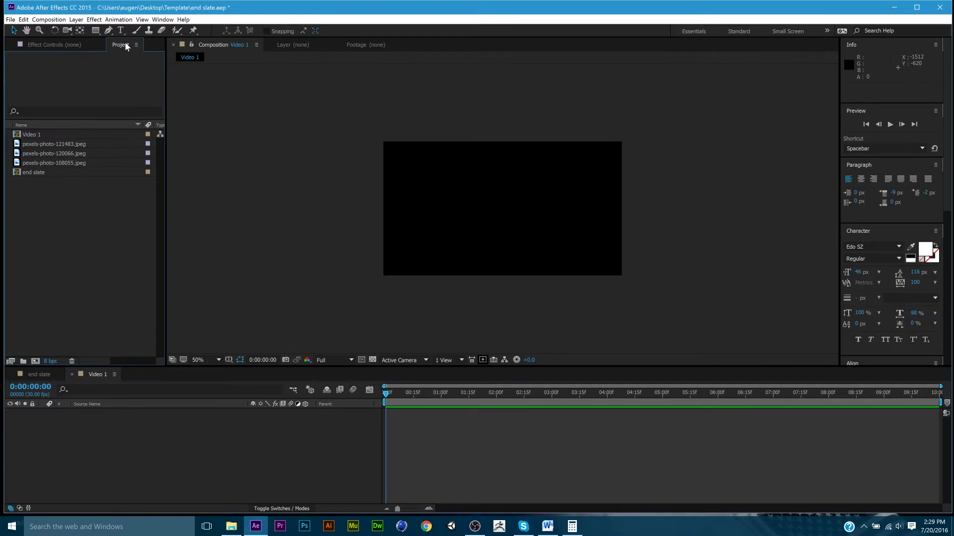
# Step: Duplicate Video 1 with Ctrl+D to make Video 2
pyautogui.click(35, 135)
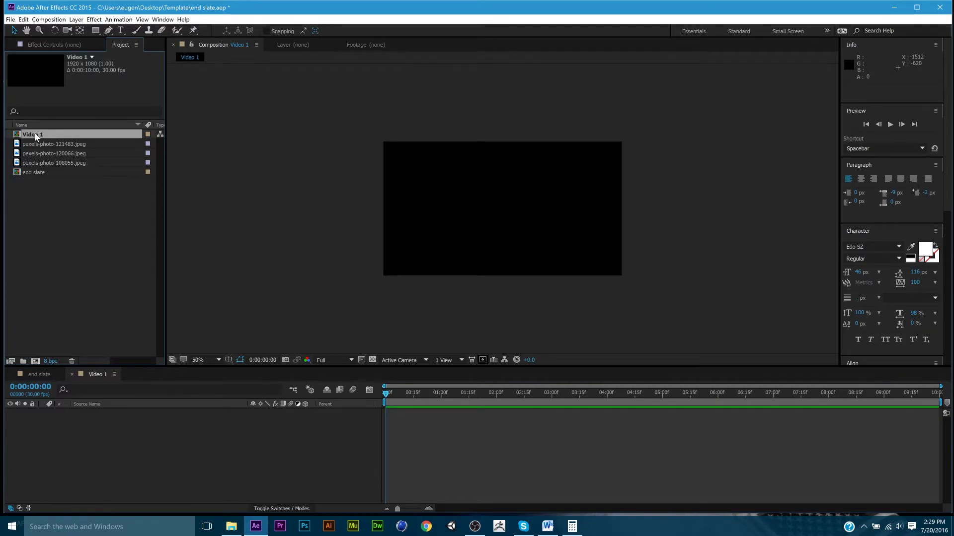
pyautogui.hotkey('ctrl', 'd')
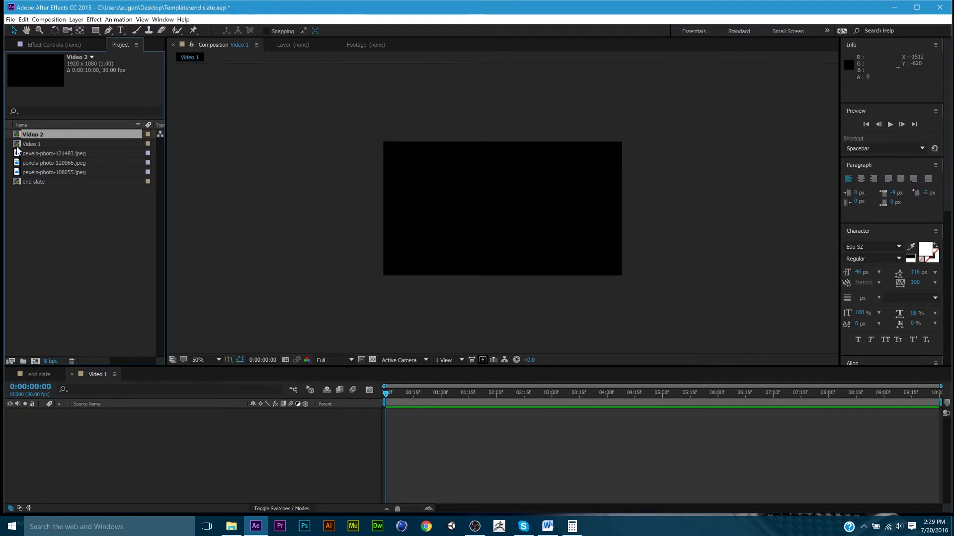
pyautogui.click(18, 146)
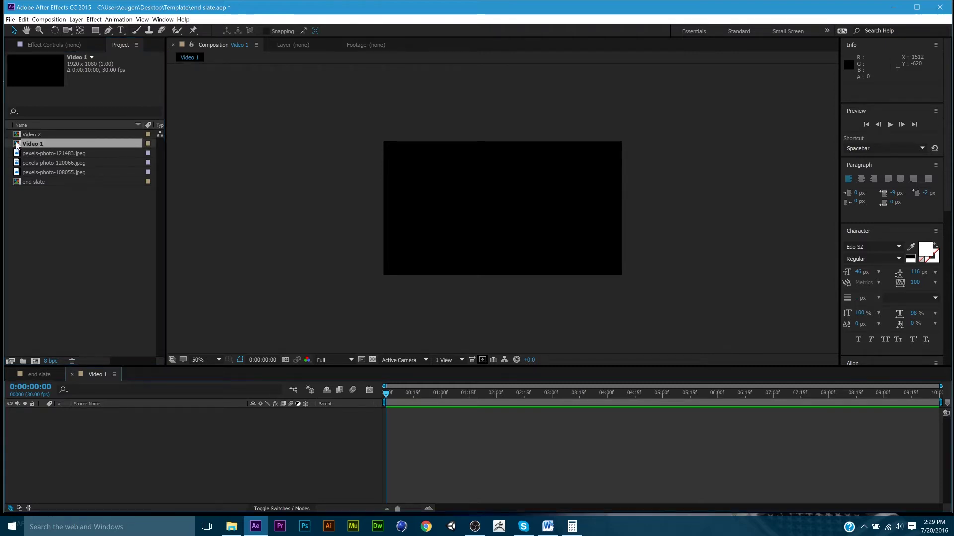
# Step: Place pexels-photo-120066 in Video 1 and move it up and left
pyautogui.moveTo(40, 166); pyautogui.dragTo(511, 236)
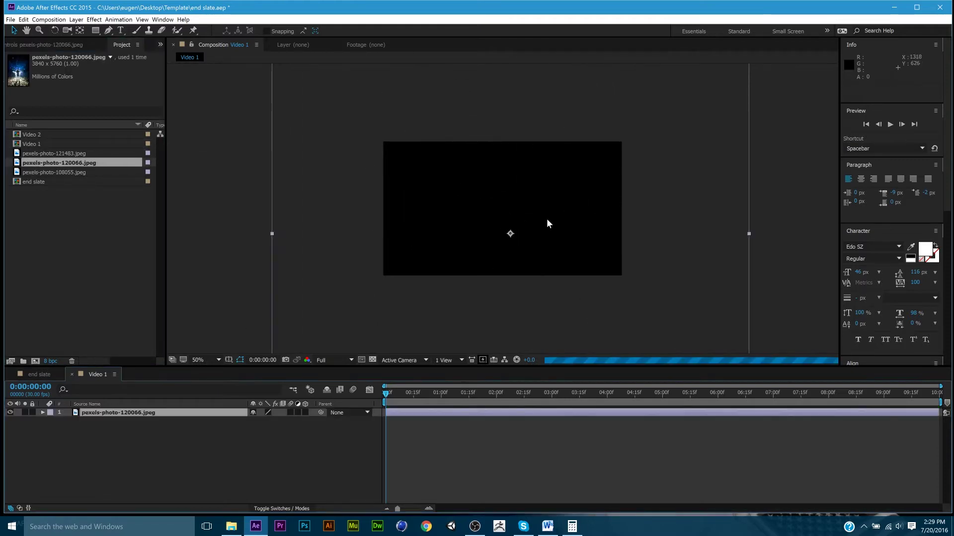
pyautogui.moveTo(667, 135); pyautogui.dragTo(656, 76)
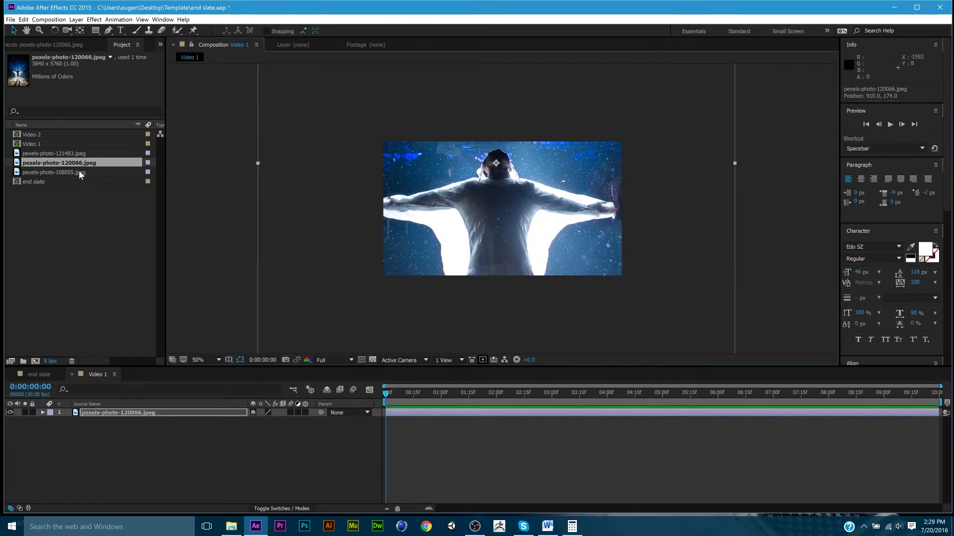
pyautogui.click(222, 281)
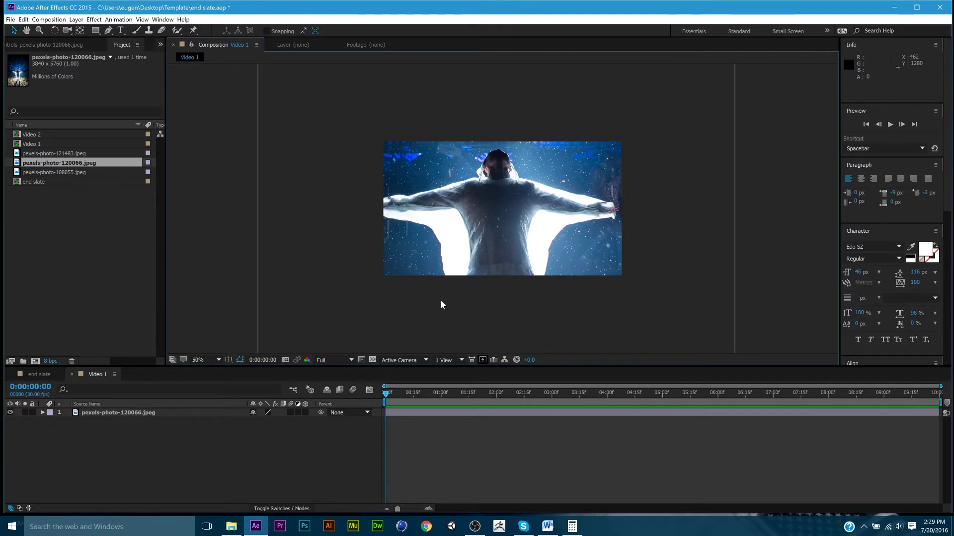
# Step: Add pexels-photo-121483 to Video 2 and scale it to 44%
pyautogui.doubleClick(17, 136)
pyautogui.click(16, 154)
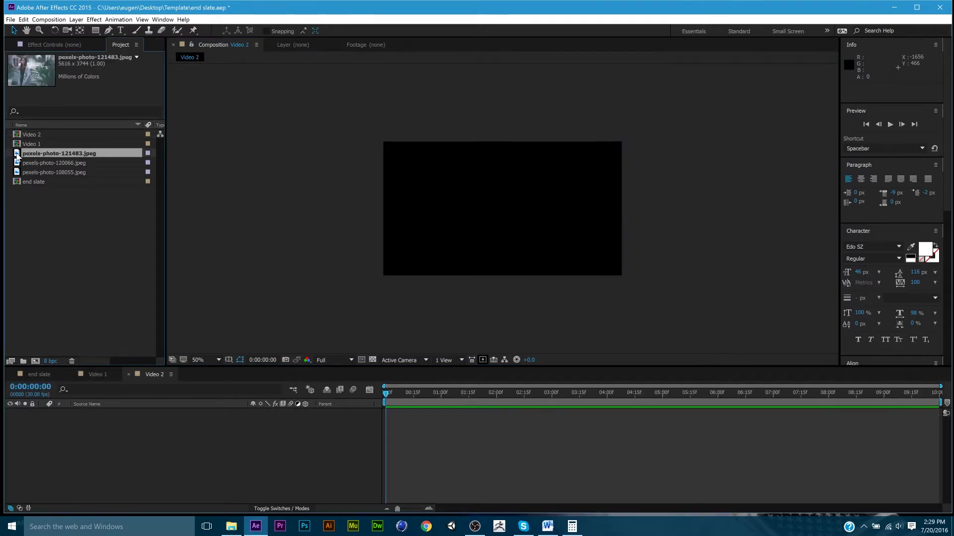
pyautogui.moveTo(17, 154); pyautogui.dragTo(505, 227)
pyautogui.press(',')
pyautogui.press(',')
pyautogui.press(',')
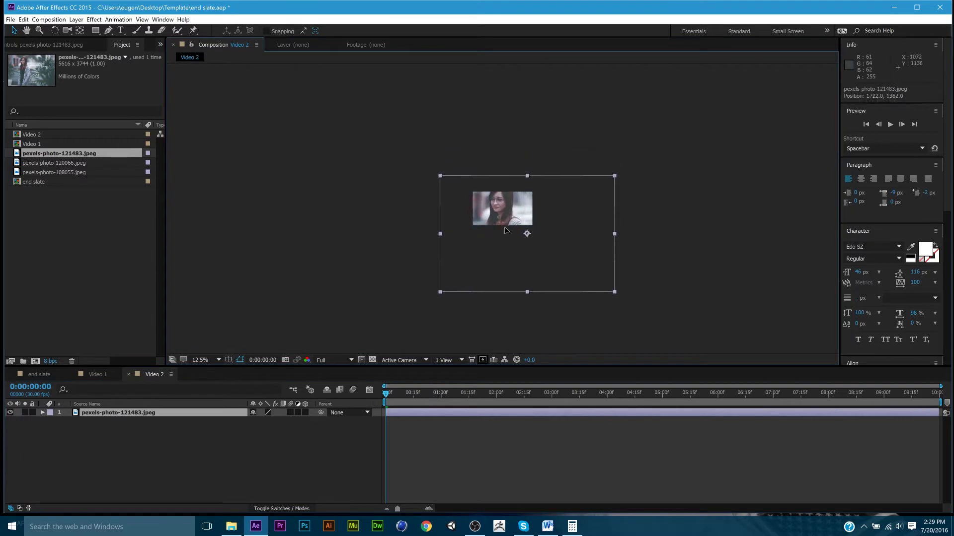
pyautogui.moveTo(614, 293); pyautogui.dragTo(526, 233)
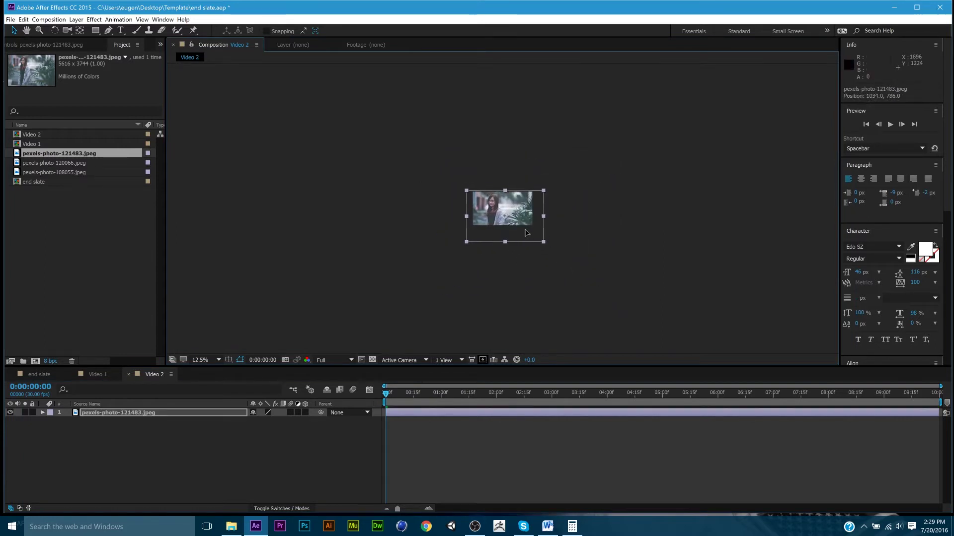
# Step: Add the Video 1 and Video 2 comps to the end slate composition
pyautogui.click(351, 214)
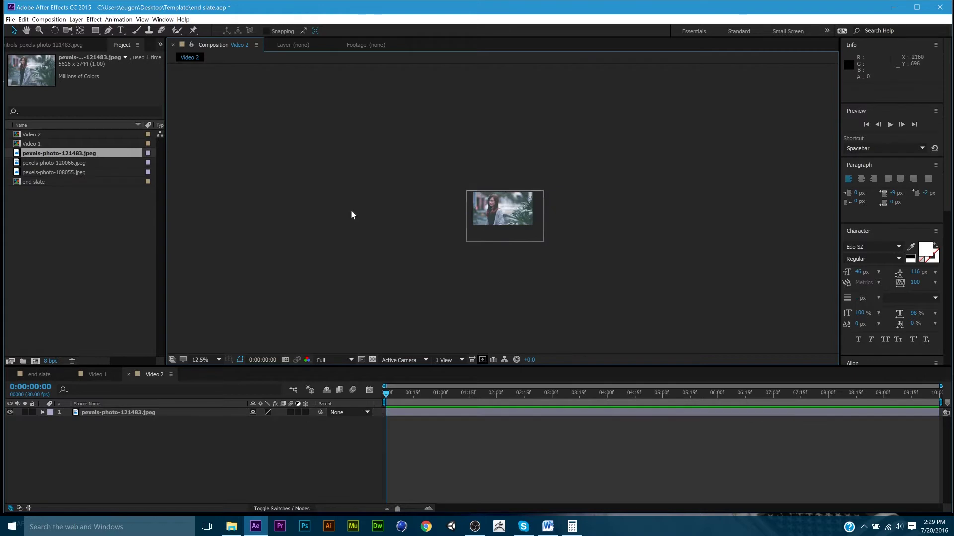
pyautogui.click(39, 375)
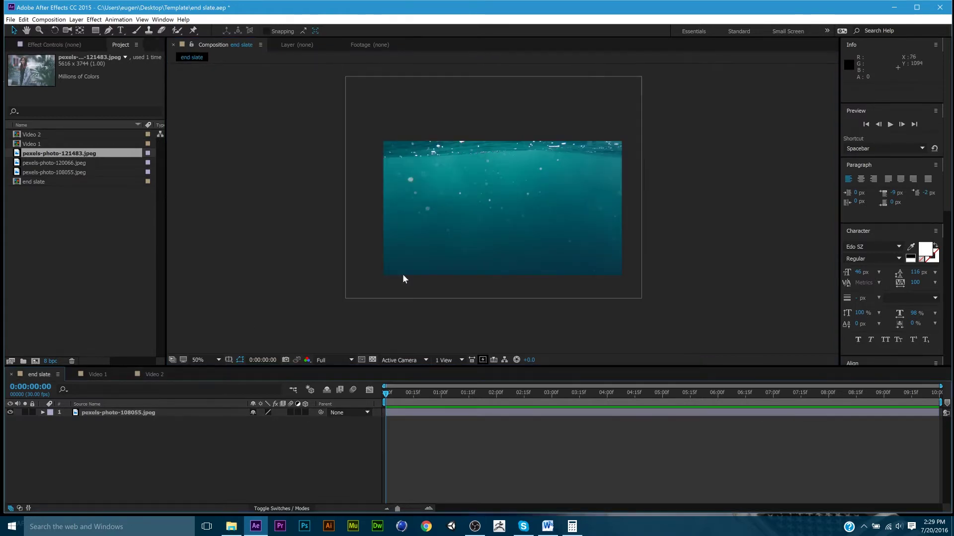
pyautogui.click(30, 144)
pyautogui.keyDown('shift'); pyautogui.click(41, 137); pyautogui.keyUp('shift')
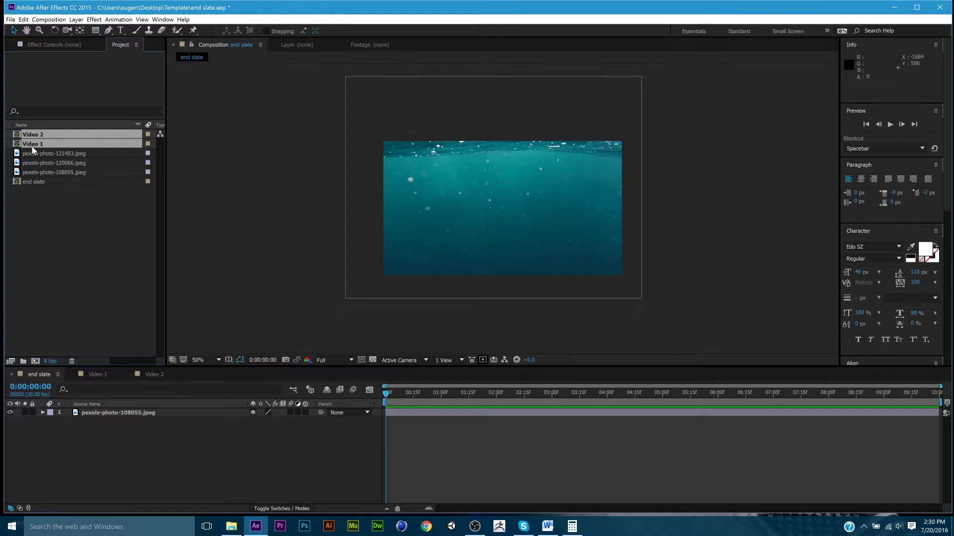
pyautogui.moveTo(32, 144); pyautogui.dragTo(510, 200)
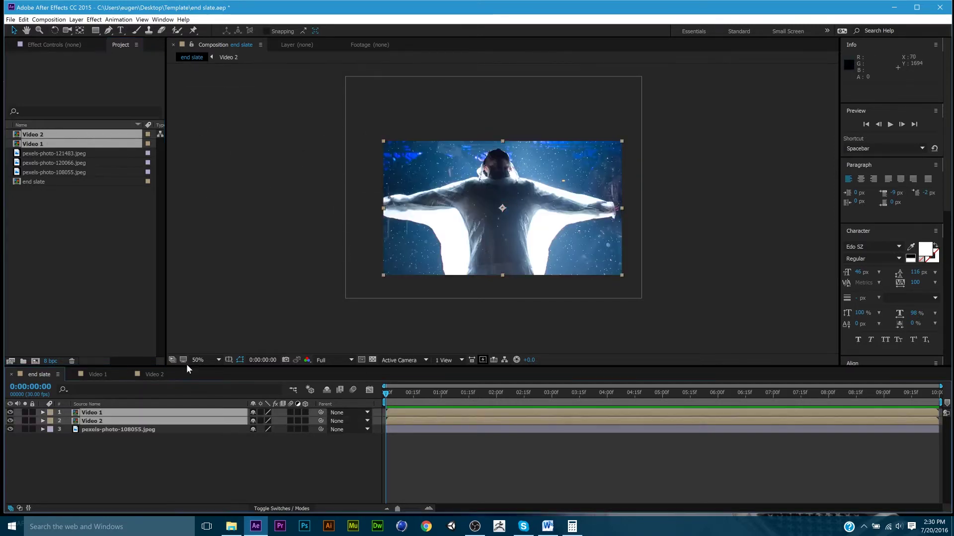
# Step: Show Title/Action Safe guides and scale the video layers to about half size
pyautogui.click(229, 359)
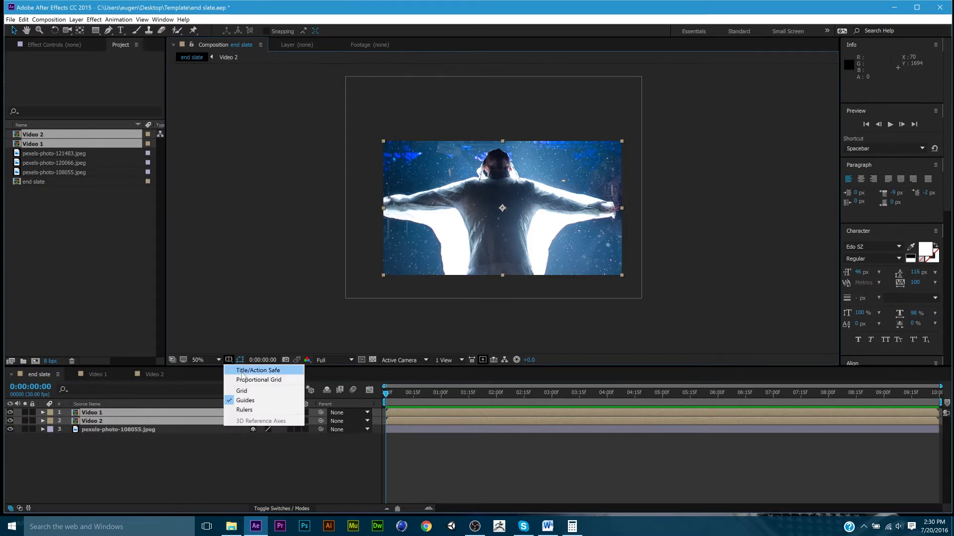
pyautogui.click(243, 374)
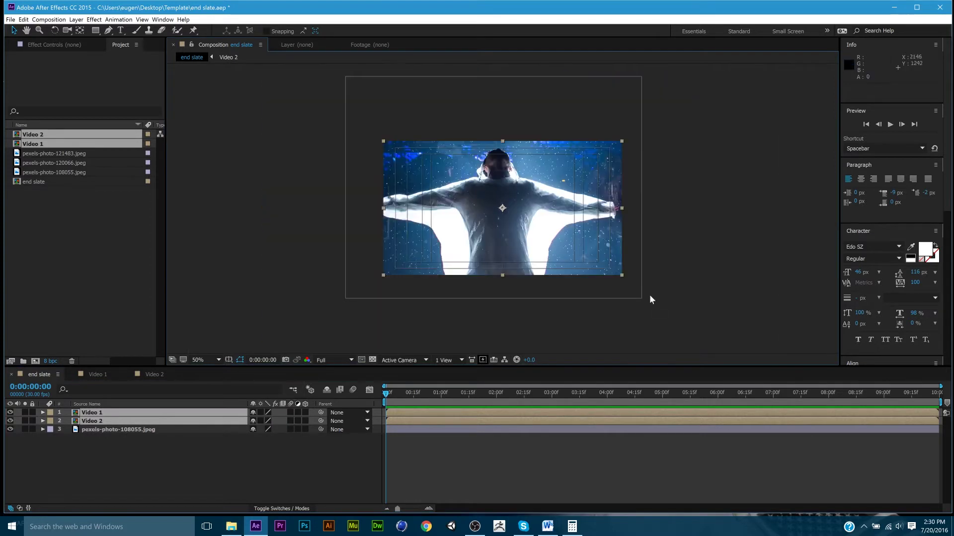
pyautogui.moveTo(622, 276); pyautogui.dragTo(583, 241)
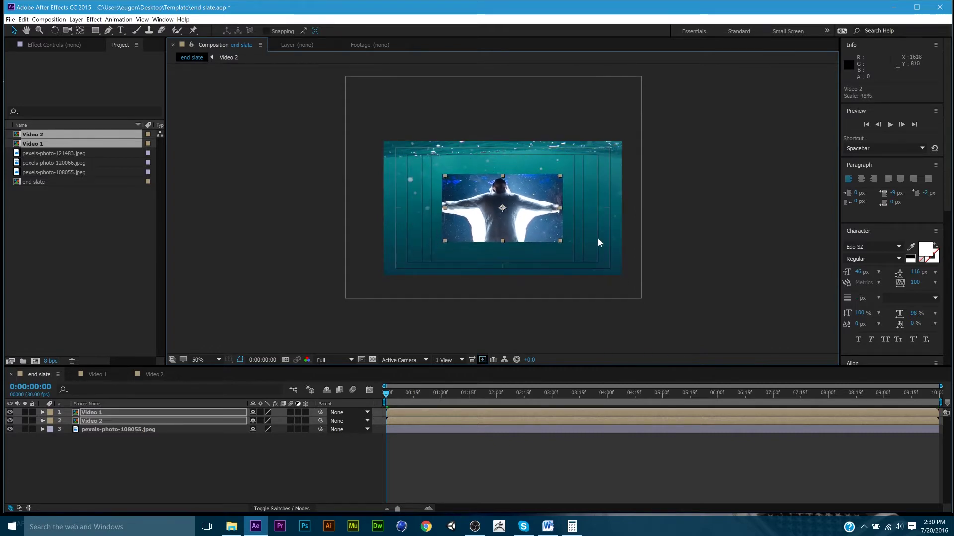
# Step: Move Video 1 left and Video 2 right so they sit side by side
pyautogui.press('.')
pyautogui.press('.')
pyautogui.press(',')
pyautogui.click(778, 224)
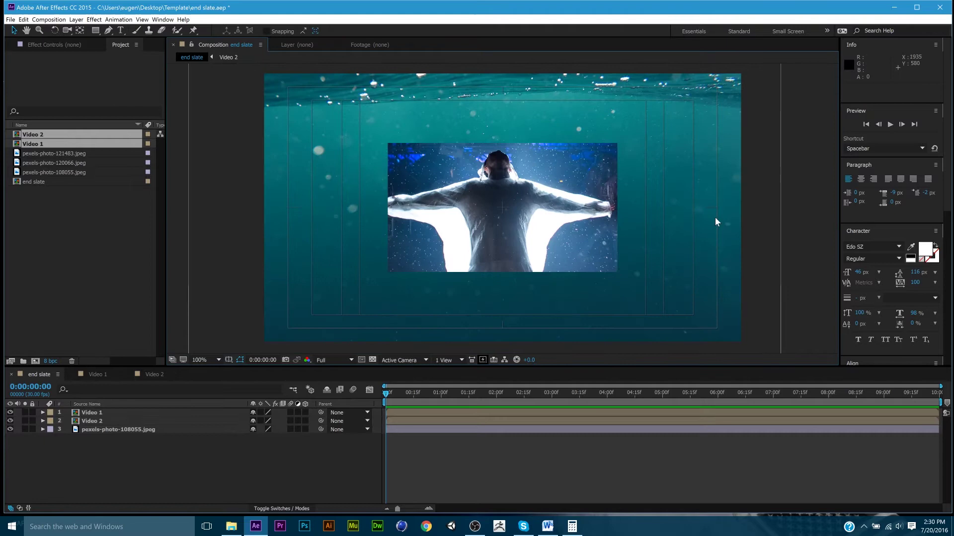
pyautogui.click(567, 227)
pyautogui.moveTo(567, 228); pyautogui.dragTo(489, 227)
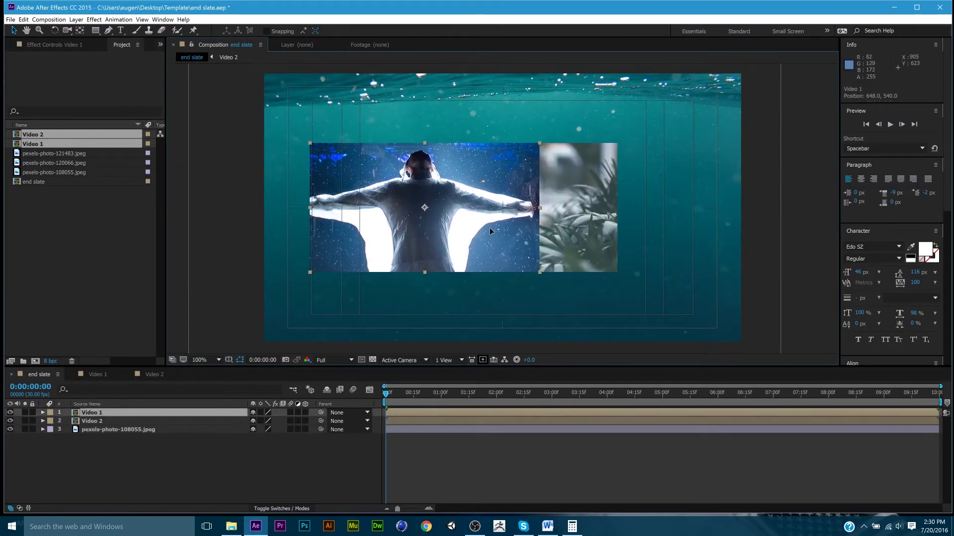
pyautogui.click(94, 421)
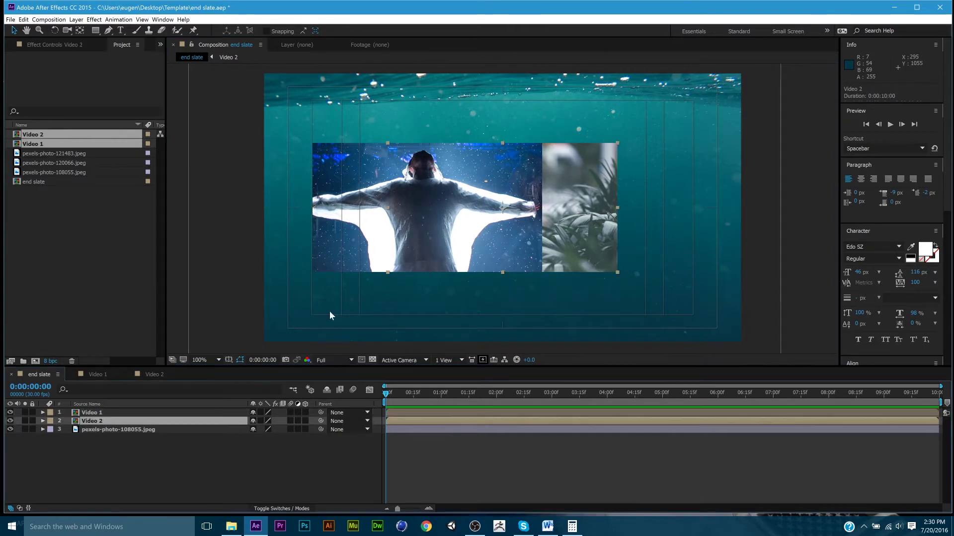
pyautogui.moveTo(585, 212); pyautogui.dragTo(657, 212)
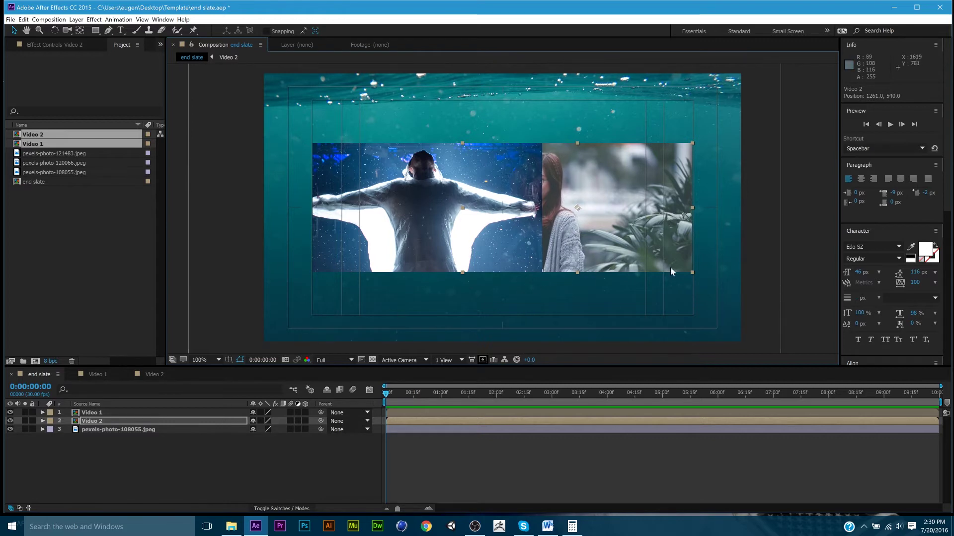
# Step: Scale both videos to 40% and open a gap between them
pyautogui.keyDown('shift'); pyautogui.click(103, 415); pyautogui.keyUp('shift')
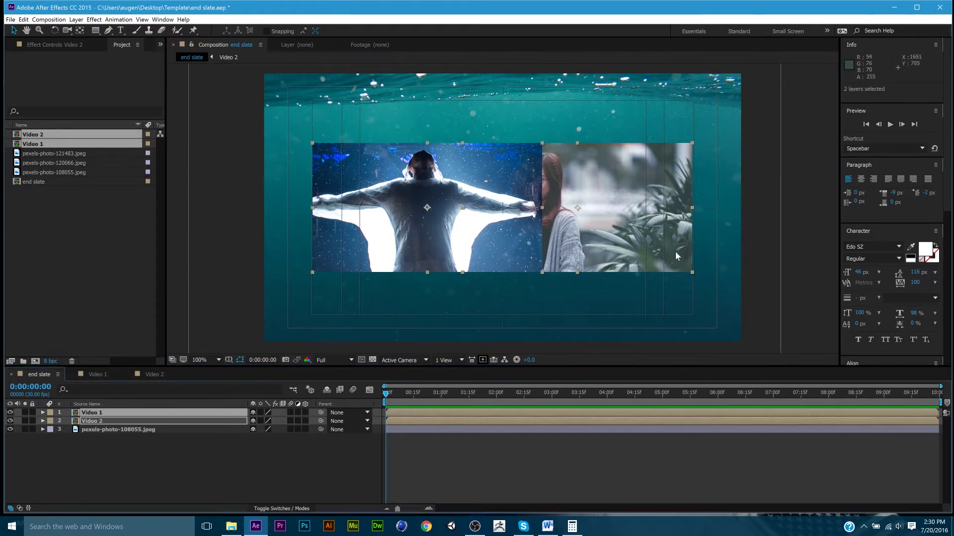
pyautogui.moveTo(692, 273); pyautogui.dragTo(673, 259)
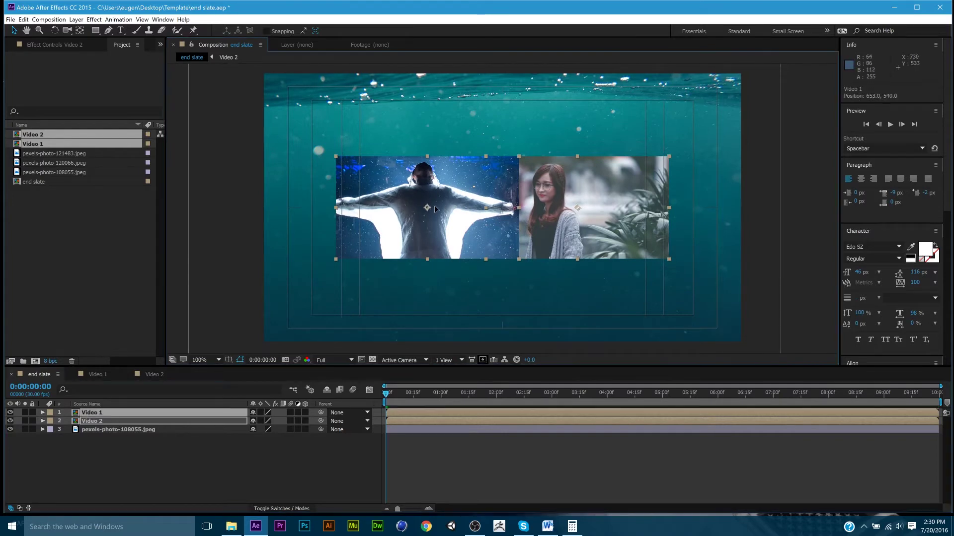
pyautogui.moveTo(444, 203); pyautogui.dragTo(419, 205)
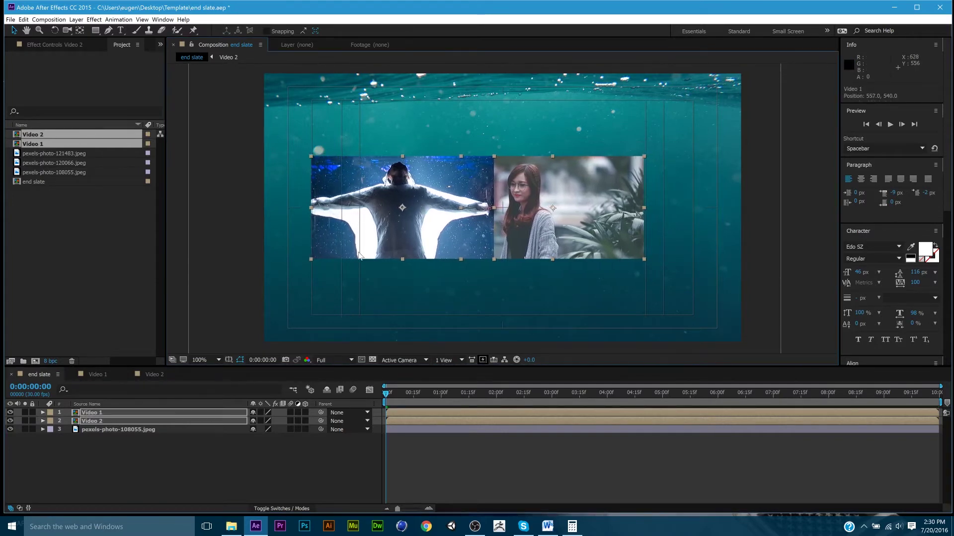
pyautogui.click(99, 421)
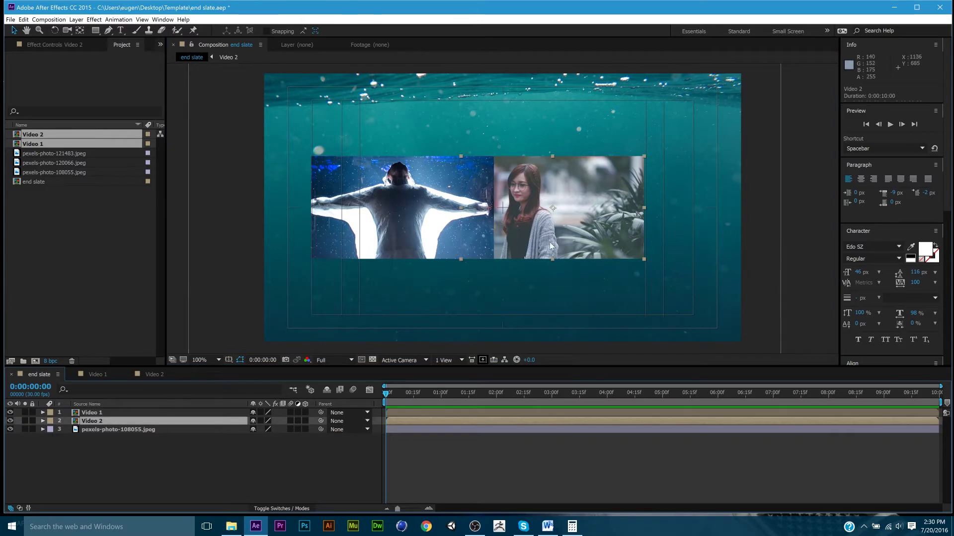
pyautogui.moveTo(554, 242); pyautogui.dragTo(607, 198)
pyautogui.keyDown('shift'); pyautogui.click(402, 233); pyautogui.keyUp('shift')
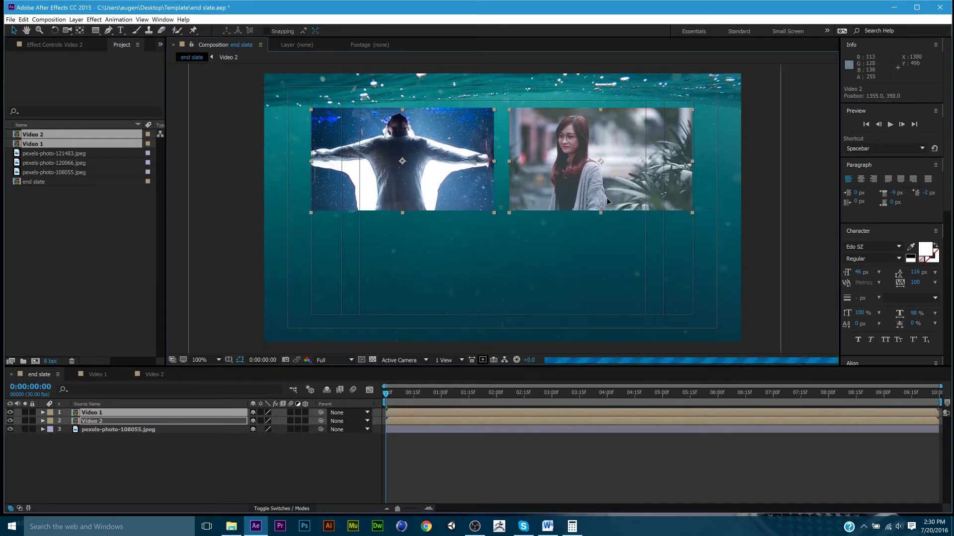
# Step: Fine-tune Video 2 with arrow-key nudges and lower both videos slightly
pyautogui.click(789, 183)
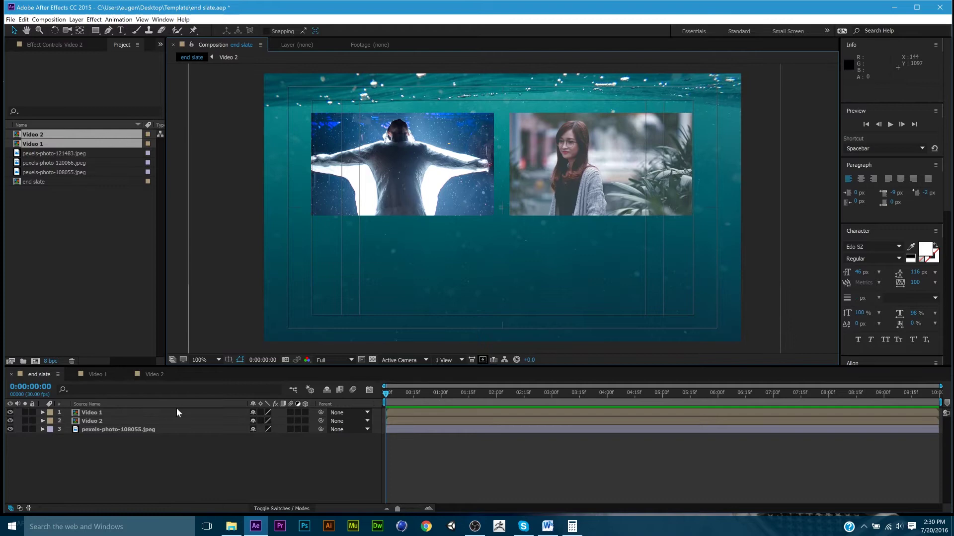
pyautogui.click(93, 422)
pyautogui.press('Right')
pyautogui.press('Right')
pyautogui.press('Right')
pyautogui.press('Right')
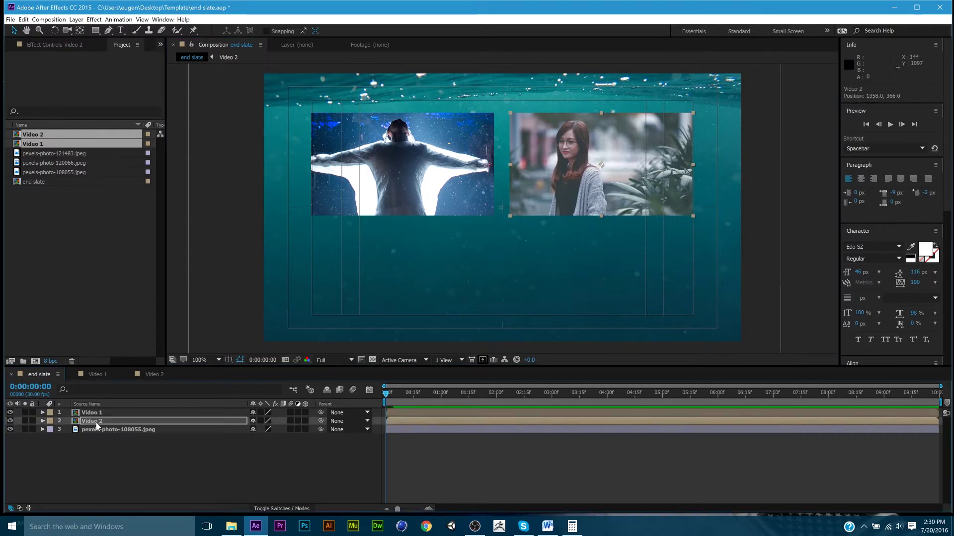
pyautogui.press('Left')
pyautogui.press('Left')
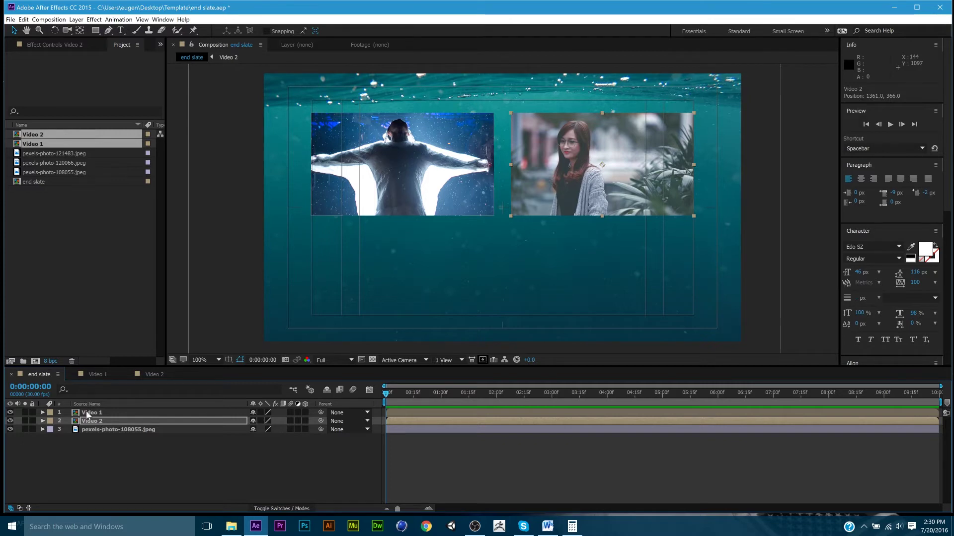
pyautogui.keyDown('shift'); pyautogui.click(94, 412); pyautogui.keyUp('shift')
pyautogui.moveTo(570, 184)
pyautogui.mouseDown()
pyautogui.moveTo(571, 207)
pyautogui.moveTo(571, 194)
pyautogui.mouseUp()
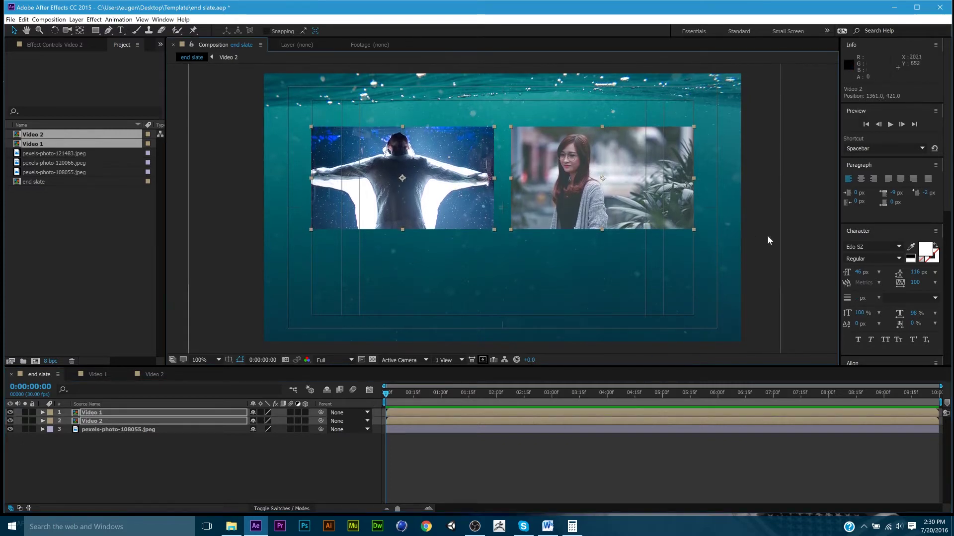
pyautogui.click(819, 237)
pyautogui.press(',')
pyautogui.press(',')
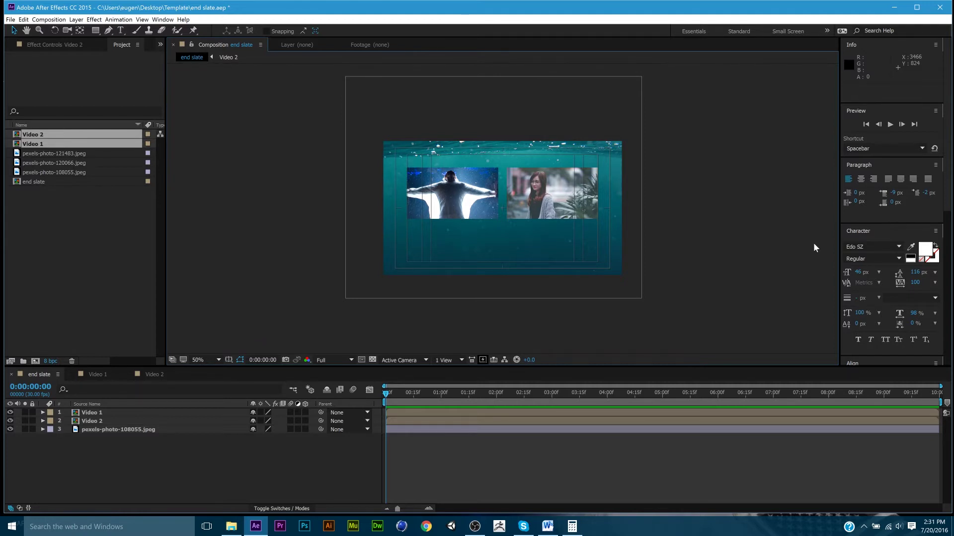
# Step: Draw a wide rounded rectangle below the two videos
pyautogui.click(48, 19)
pyautogui.click(77, 20)
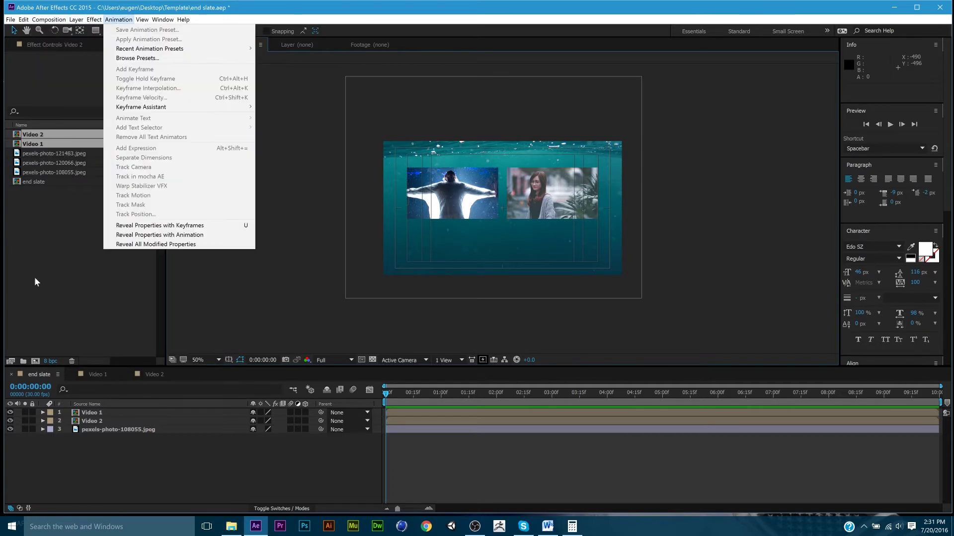
pyautogui.click(60, 249)
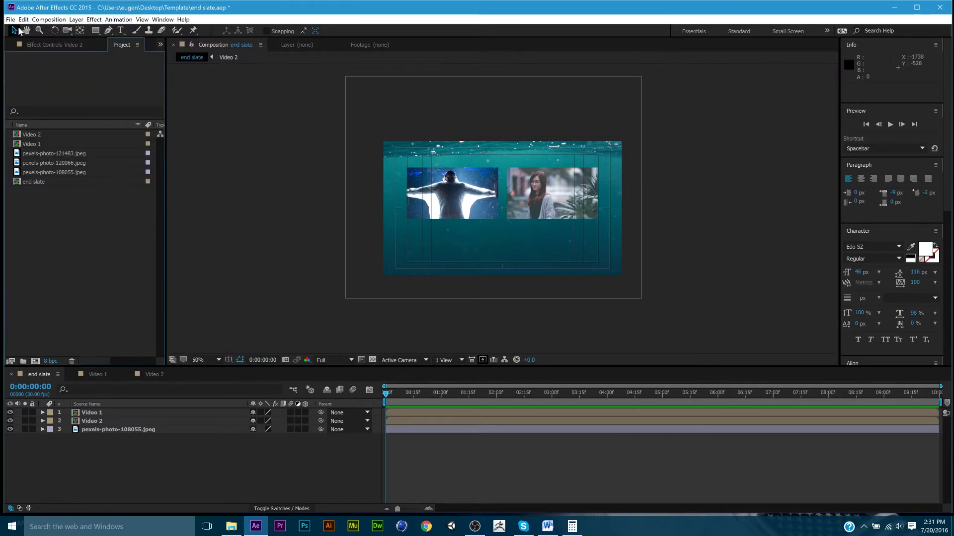
pyautogui.click(97, 29)
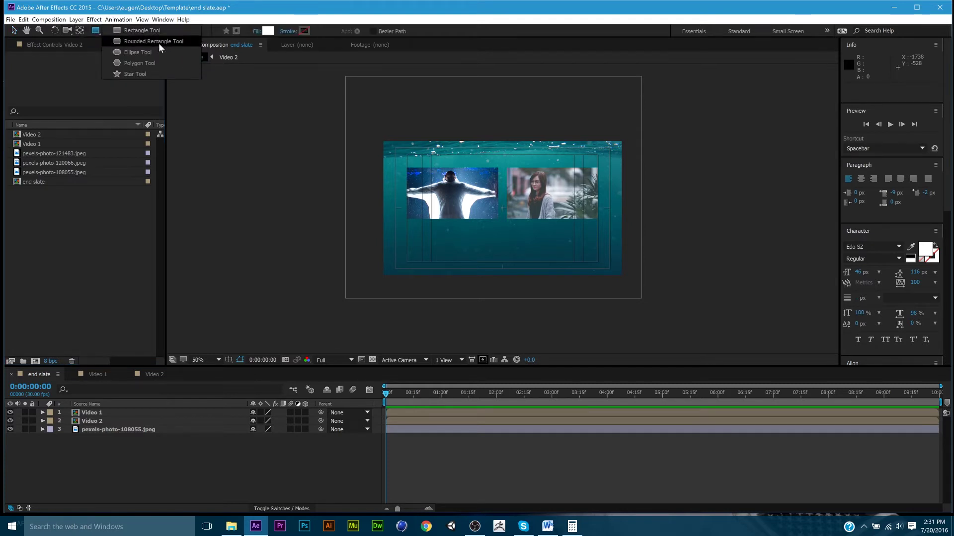
pyautogui.click(159, 42)
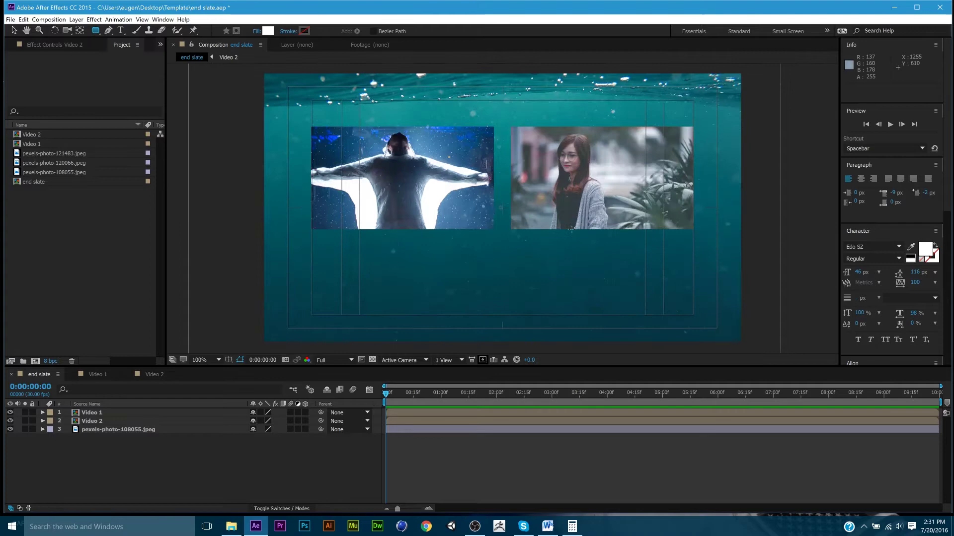
pyautogui.press('.')
pyautogui.moveTo(360, 253); pyautogui.dragTo(644, 287)
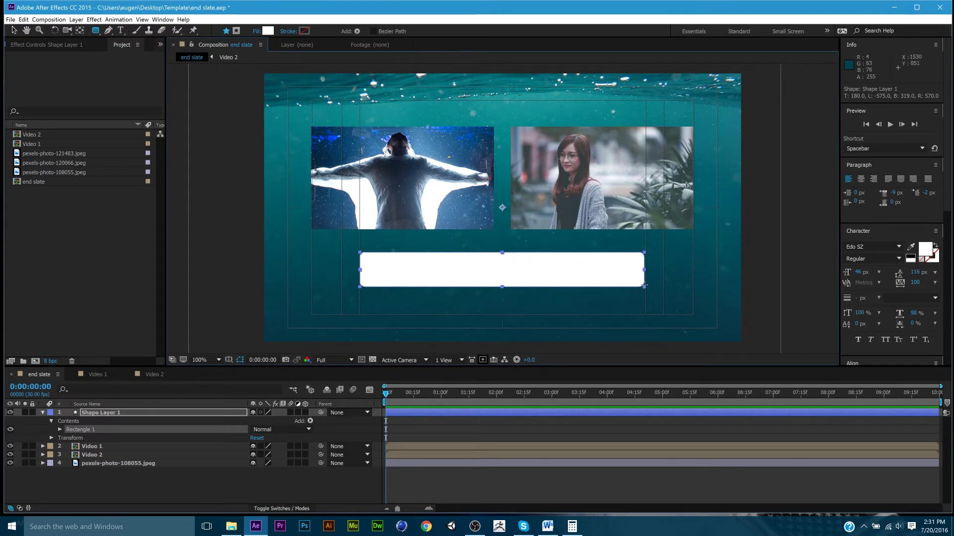
# Step: Fill the rectangle with bright yellow EDFF00
pyautogui.click(270, 33)
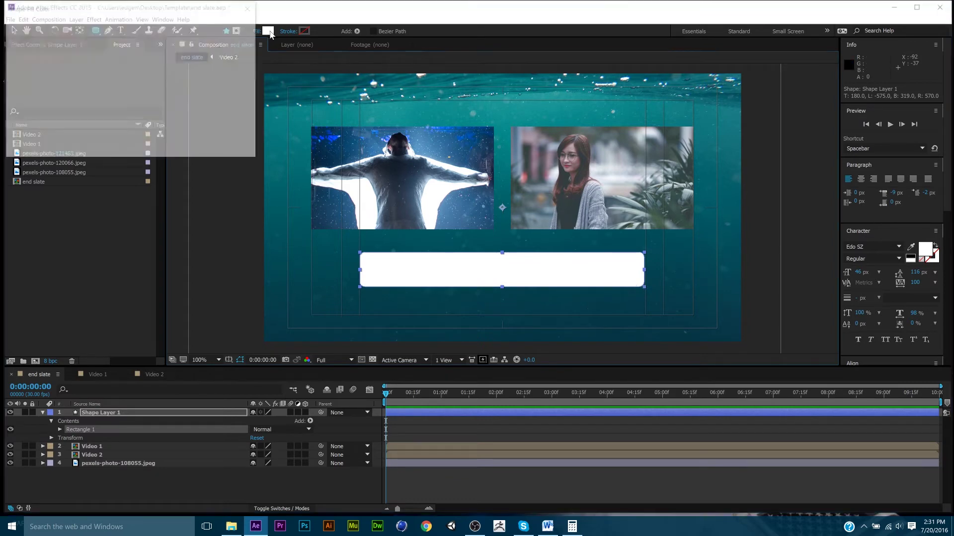
pyautogui.click(151, 130)
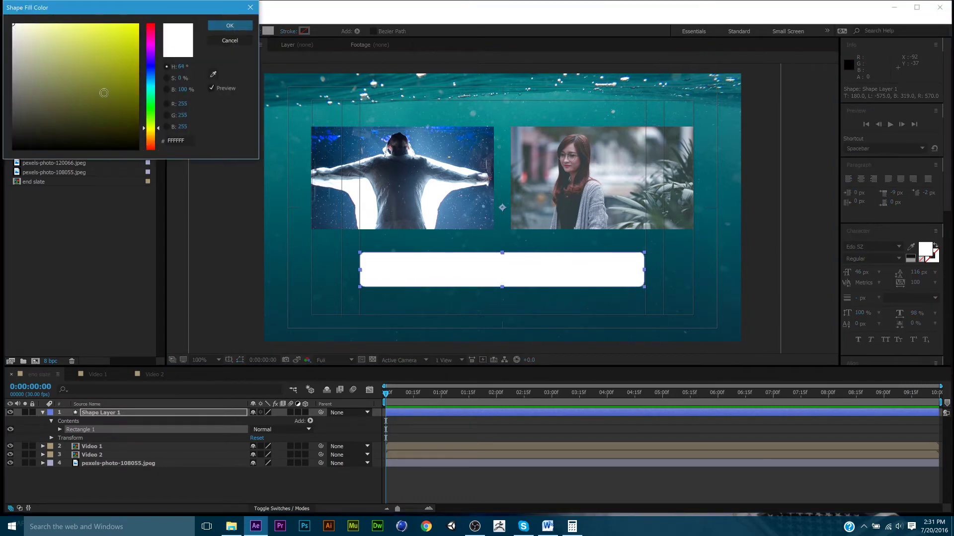
pyautogui.moveTo(102, 91); pyautogui.dragTo(155, 15)
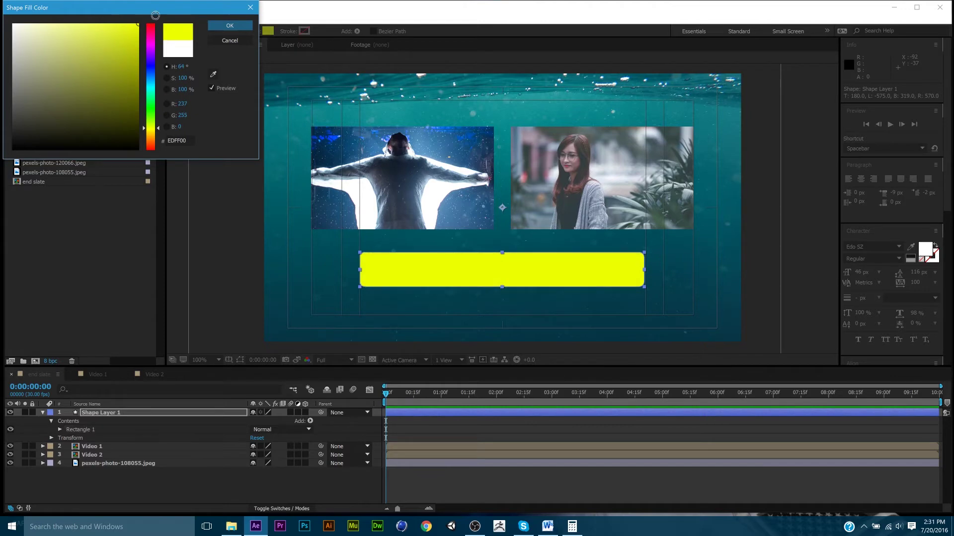
pyautogui.click(228, 26)
pyautogui.click(13, 31)
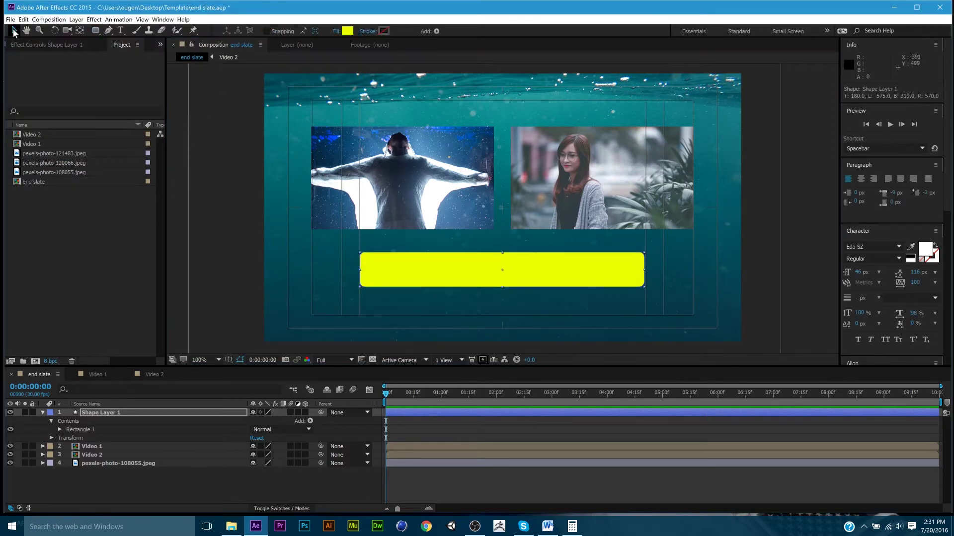
pyautogui.click(249, 168)
pyautogui.click(461, 254)
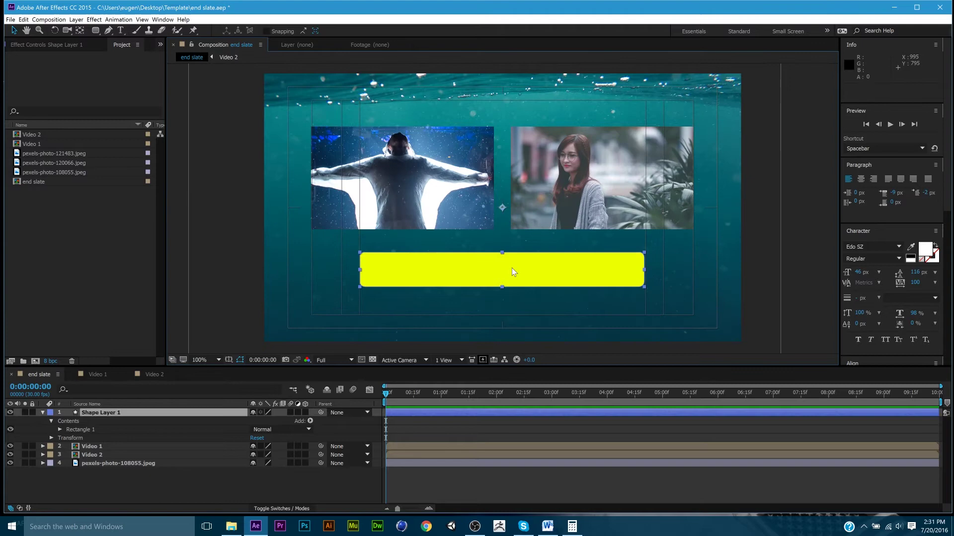
# Step: Enlarge the Motion 2 panel and show its anchor-point controls
pyautogui.scroll(-3, 902, 334)
pyautogui.scroll(-3, 902, 334)
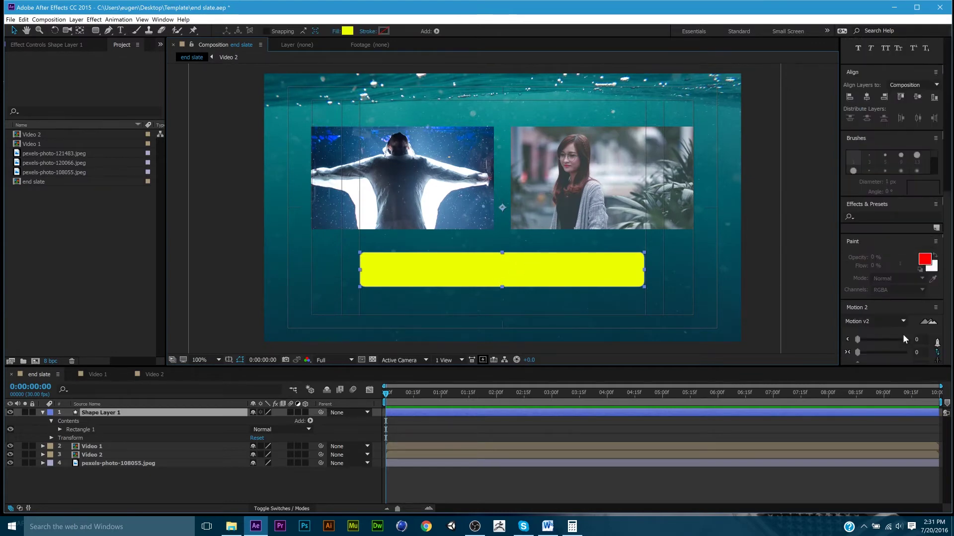
pyautogui.scroll(-4, 770, 298)
pyautogui.scroll(2, 646, 261)
pyautogui.scroll(2, 619, 263)
pyautogui.click(937, 353)
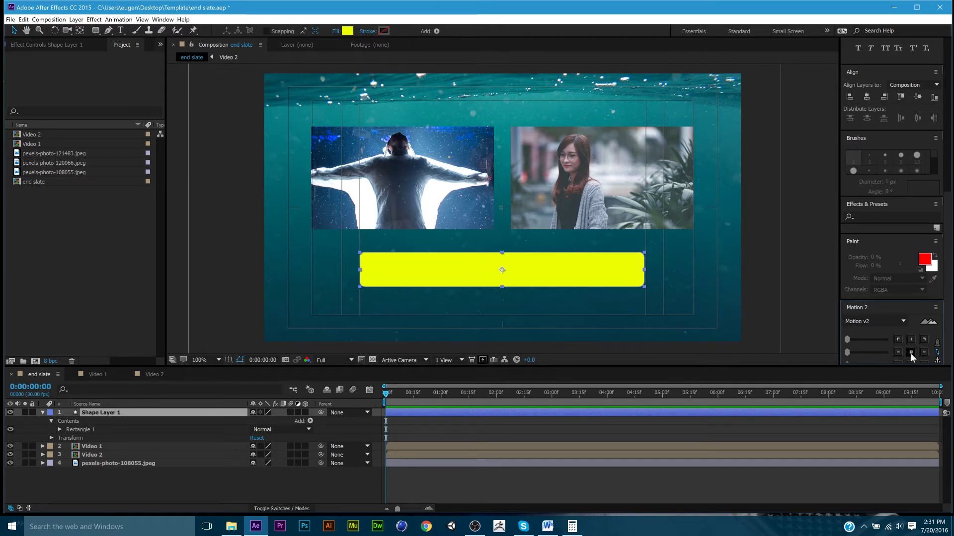
pyautogui.moveTo(856, 304); pyautogui.dragTo(508, 182)
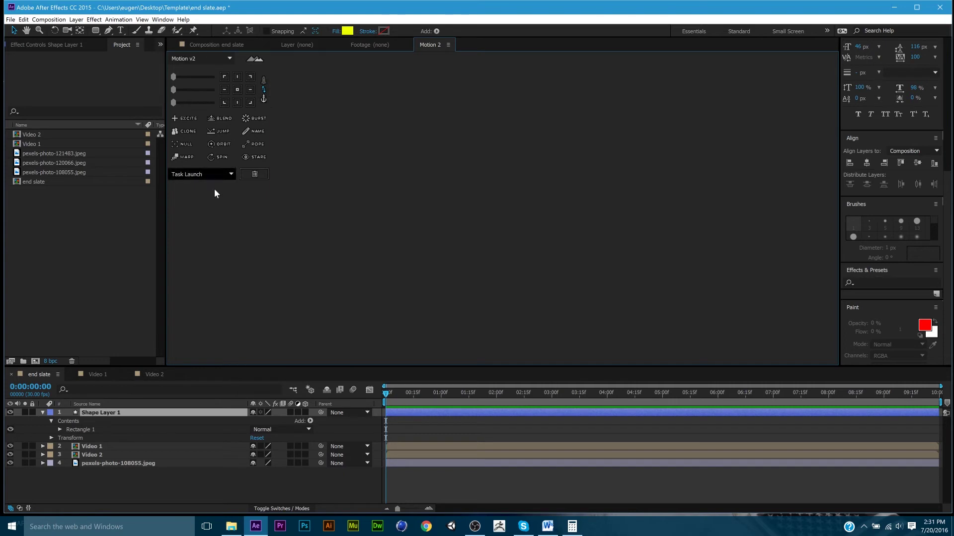
# Step: Check Motion 2's easing sliders, dock it below Paint, and return to the end slate comp
pyautogui.click(264, 94)
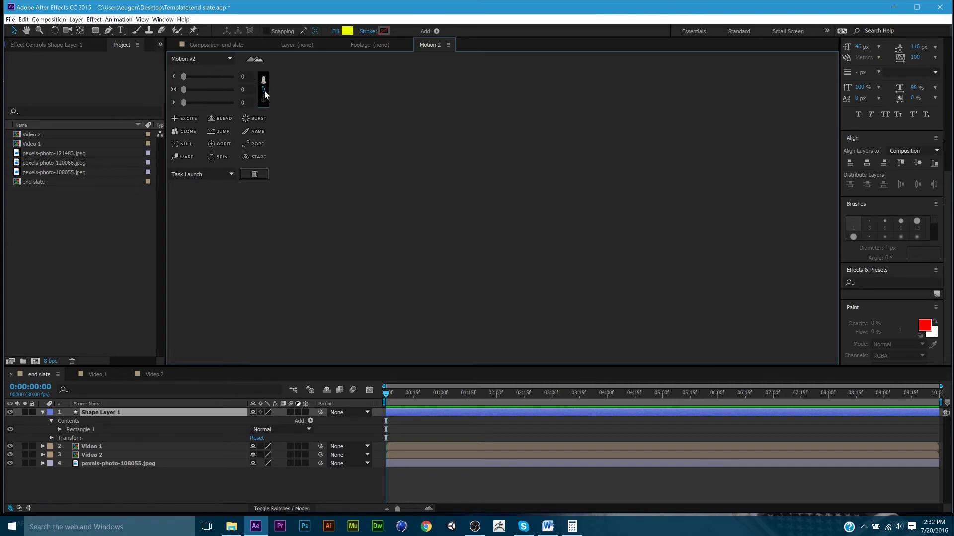
pyautogui.click(264, 98)
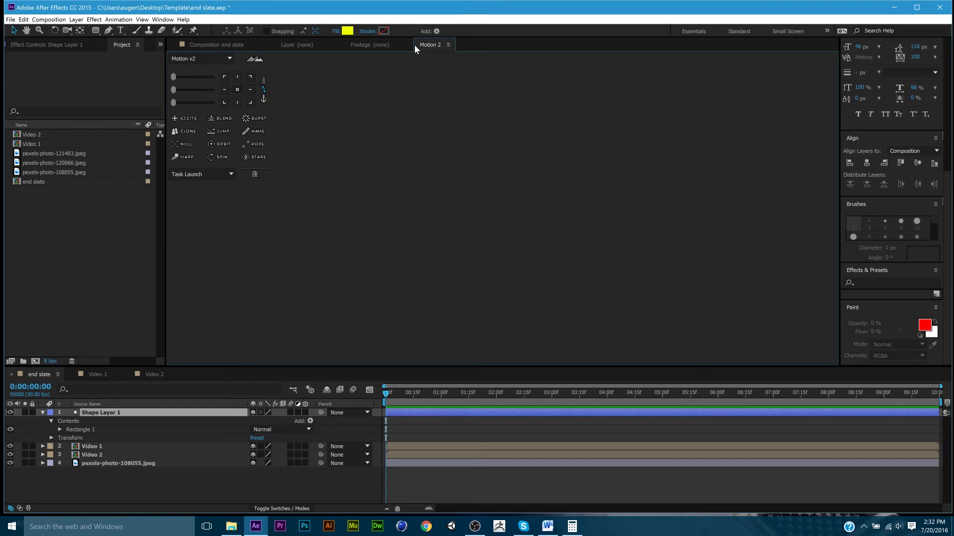
pyautogui.moveTo(416, 49)
pyautogui.mouseDown()
pyautogui.moveTo(436, 47)
pyautogui.moveTo(869, 274)
pyautogui.mouseUp()
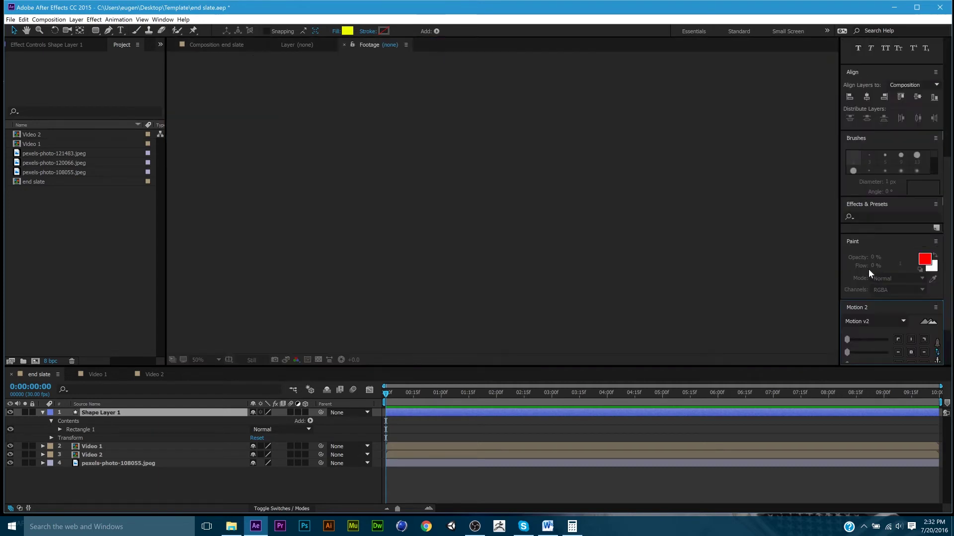
pyautogui.click(231, 49)
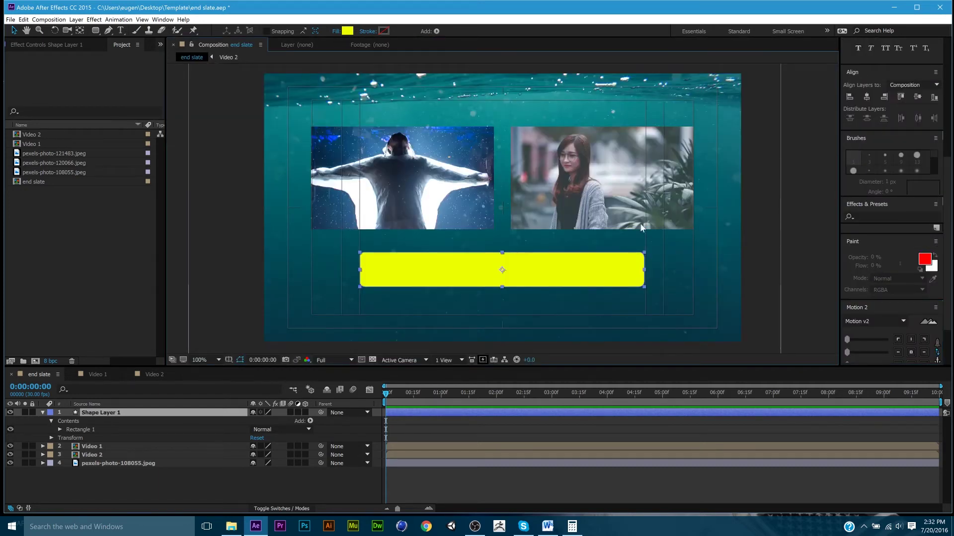
# Step: Lower the yellow bar and add a Gradient Overlay layer style to Shape Layer 1
pyautogui.moveTo(538, 276); pyautogui.dragTo(537, 303)
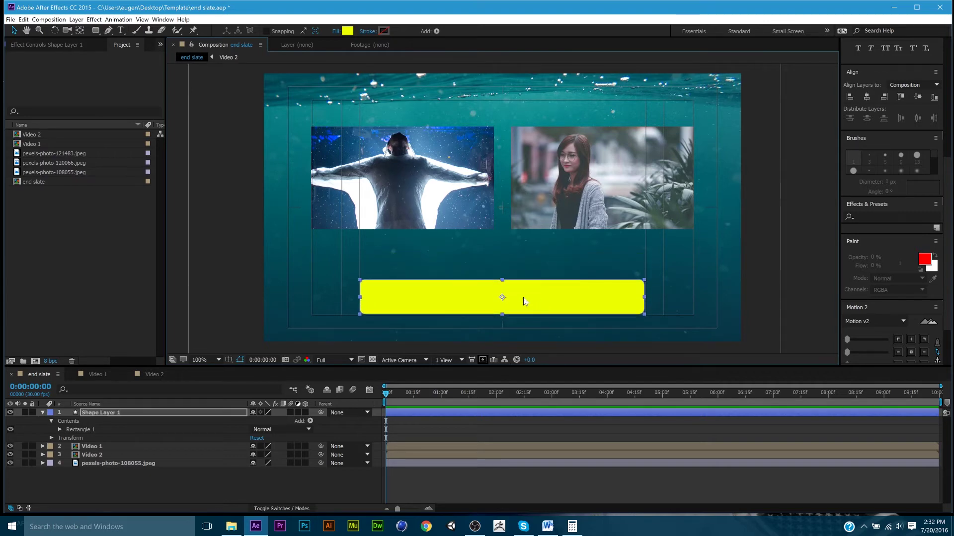
pyautogui.click(242, 260)
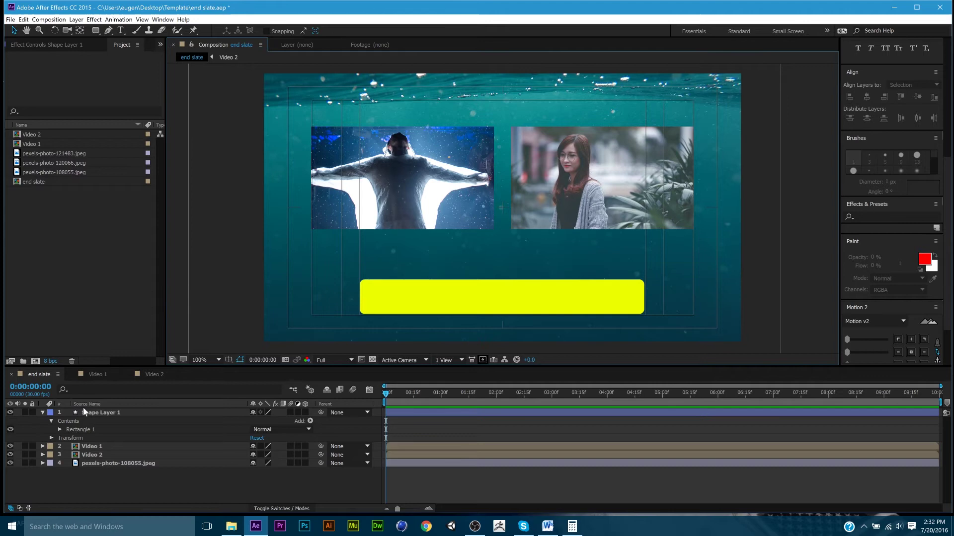
pyautogui.rightClick(108, 412)
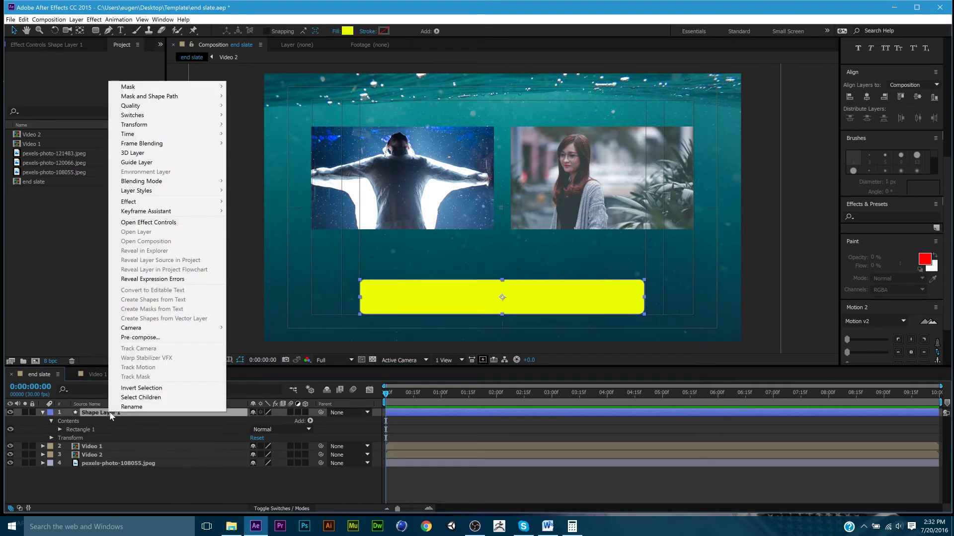
pyautogui.moveTo(181, 193)
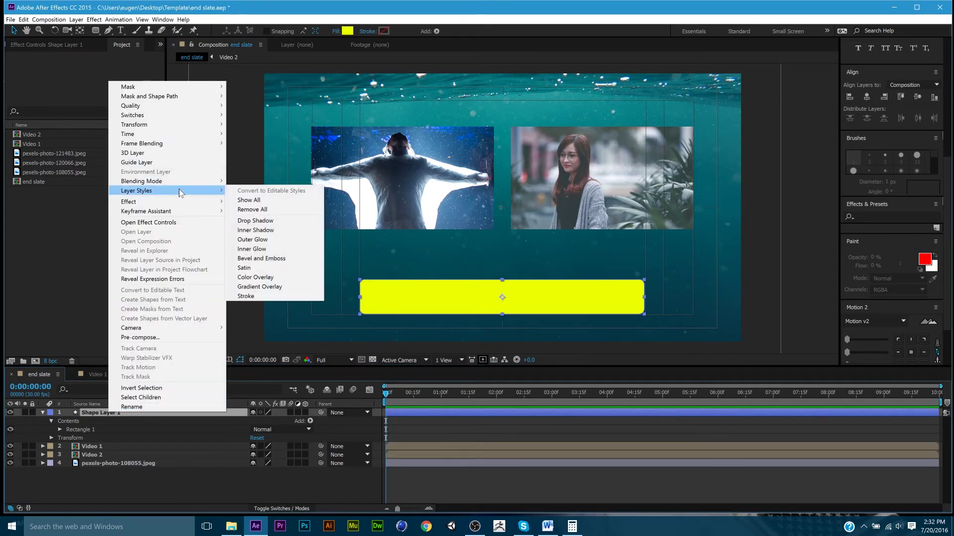
pyautogui.click(257, 286)
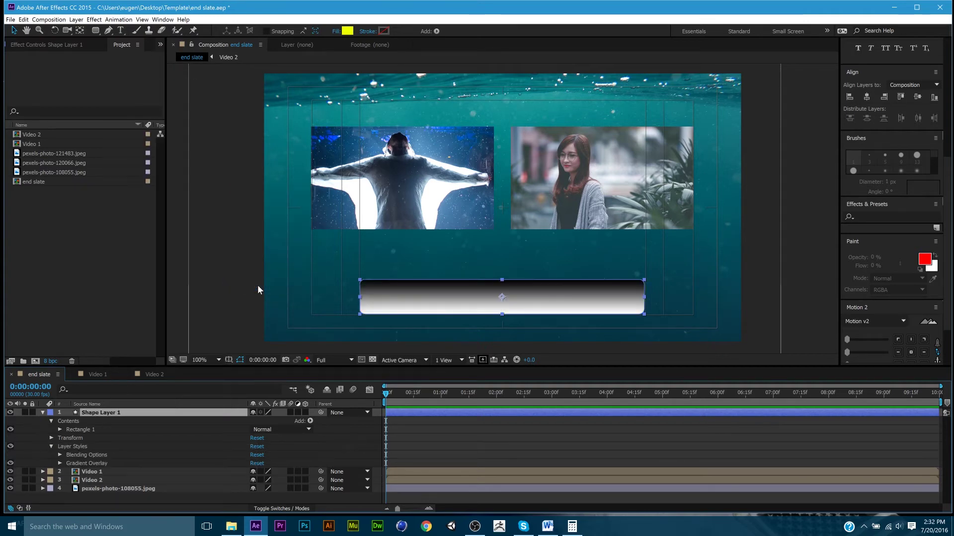
# Step: Set the gradient overlay to 270° angle, Multiply blend, about 52% opacity and 150% scale
pyautogui.click(59, 464)
pyautogui.scroll(-3, 72, 456)
pyautogui.click(96, 416)
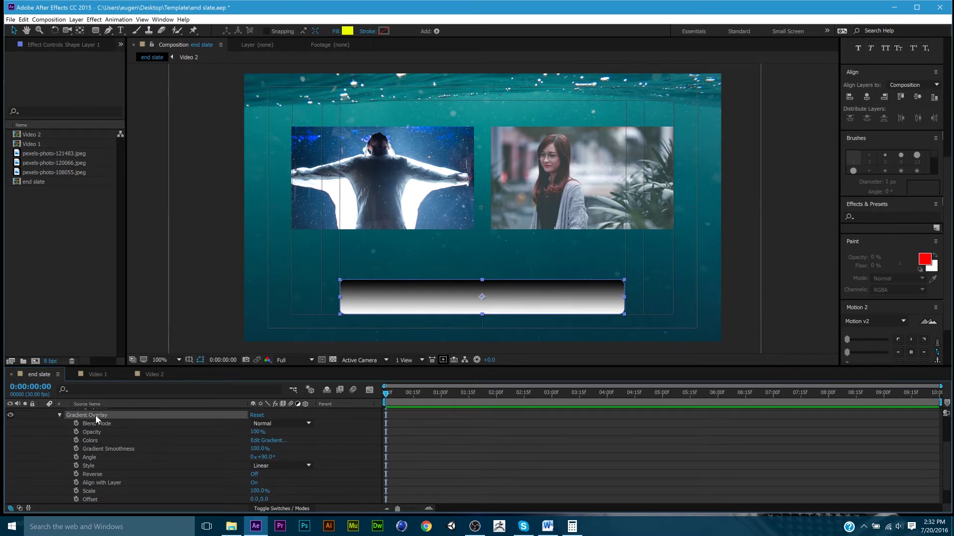
pyautogui.moveTo(264, 457); pyautogui.dragTo(298, 464)
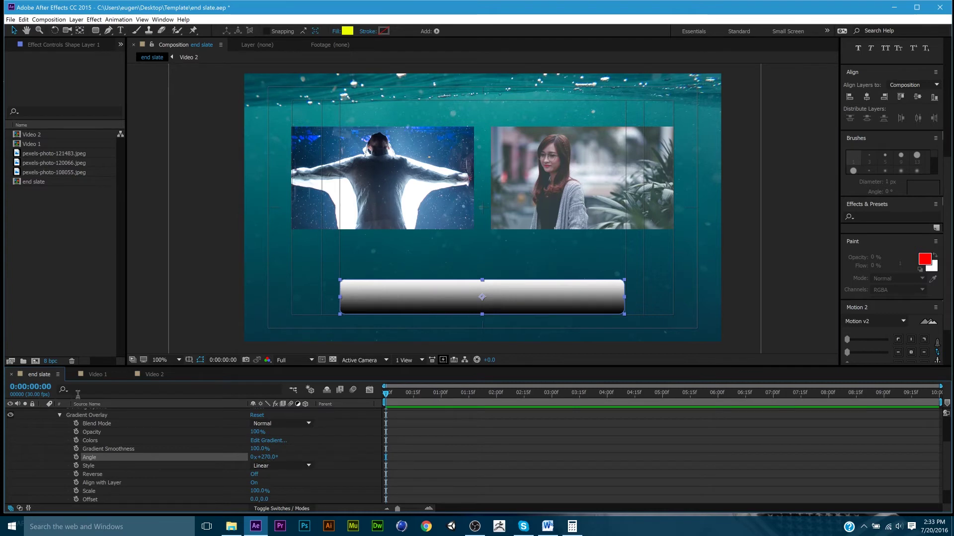
pyautogui.click(94, 423)
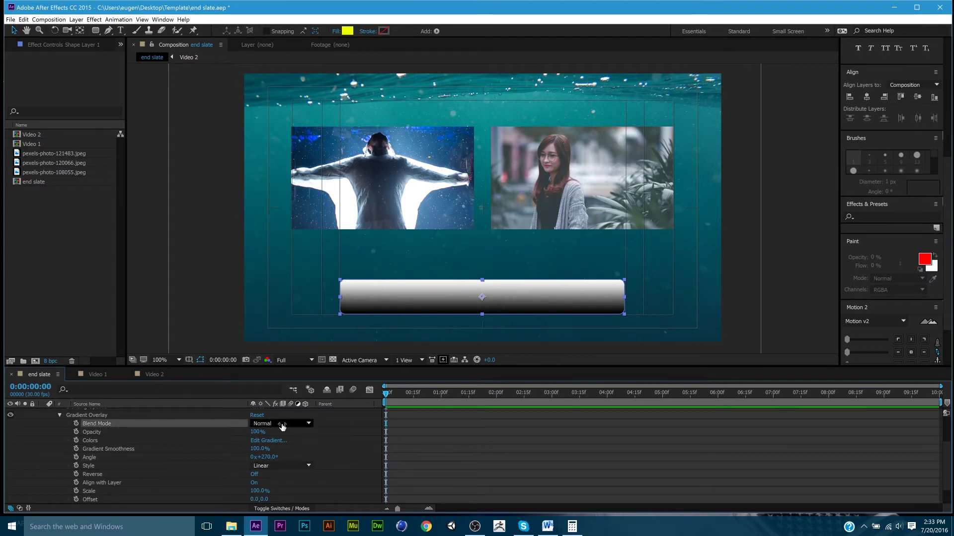
pyautogui.click(281, 424)
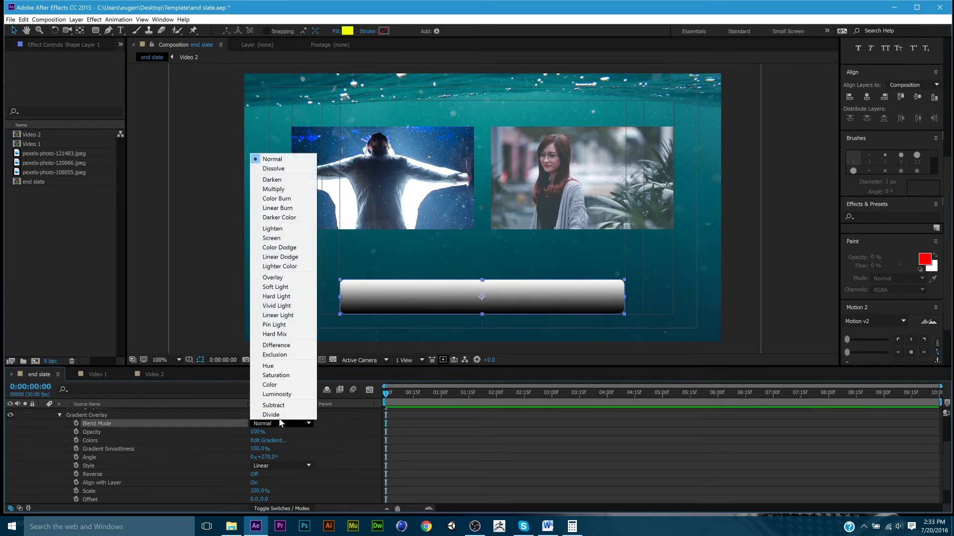
pyautogui.click(273, 189)
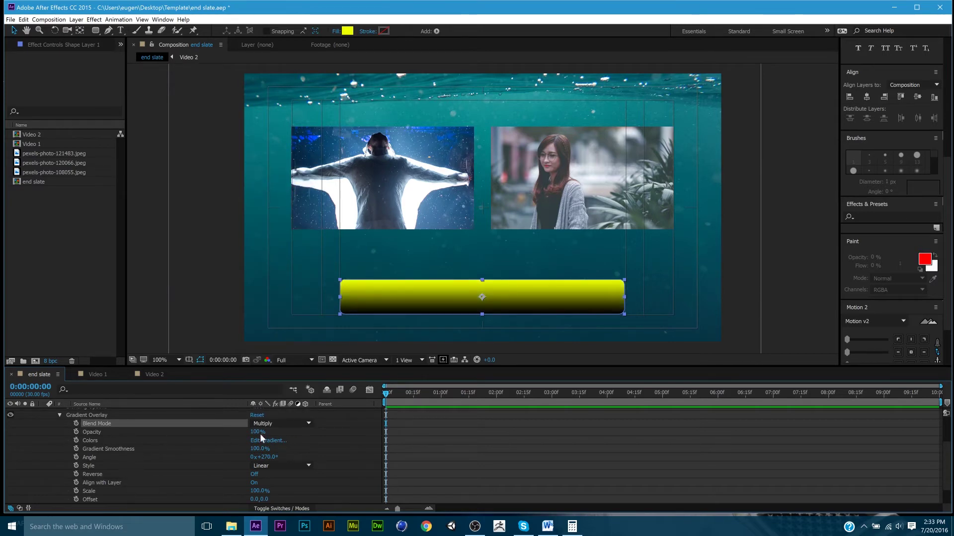
pyautogui.moveTo(260, 432); pyautogui.dragTo(250, 432)
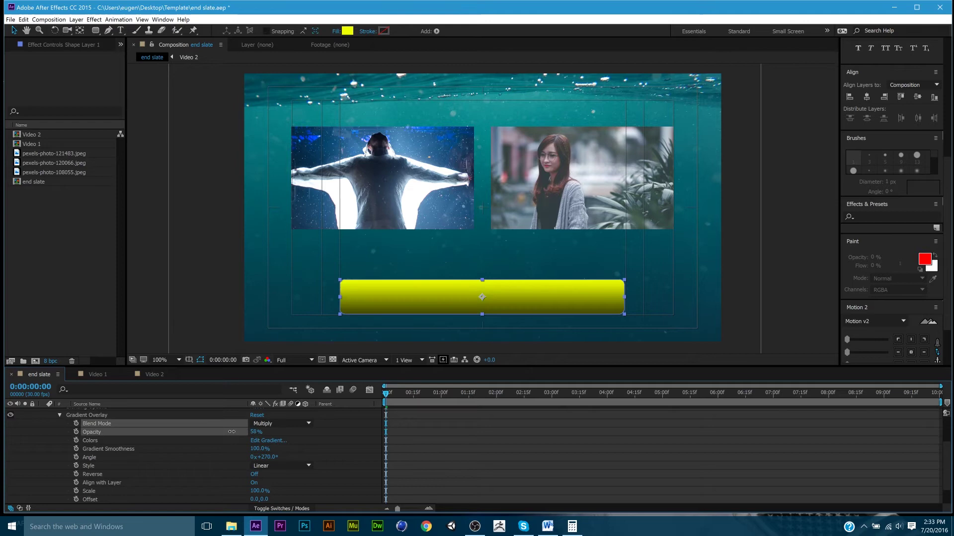
pyautogui.moveTo(232, 432); pyautogui.dragTo(233, 432)
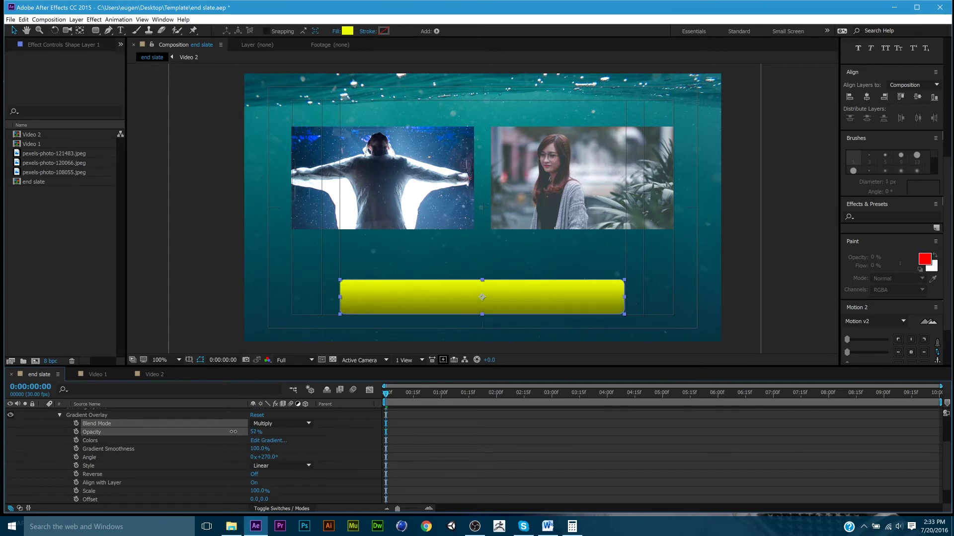
pyautogui.scroll(-2, 163, 463)
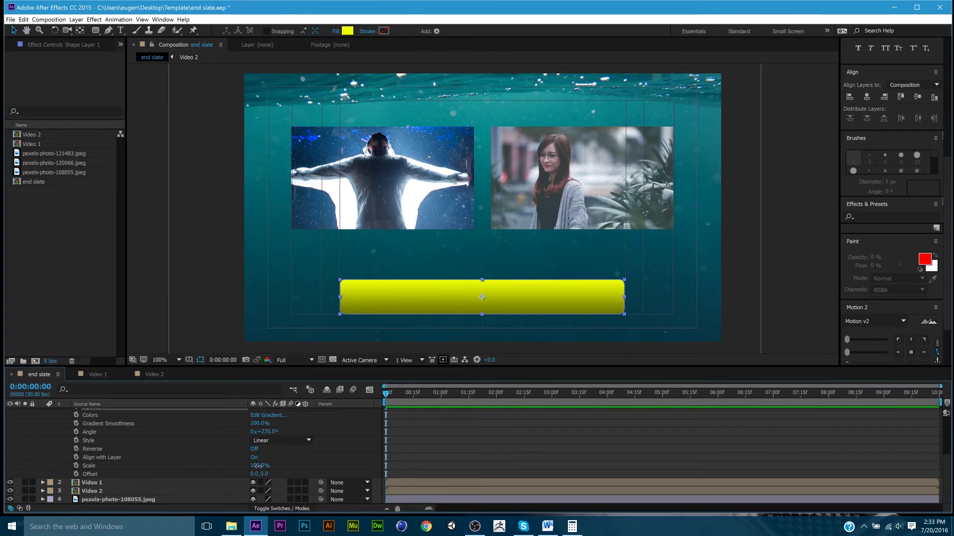
pyautogui.moveTo(260, 466); pyautogui.dragTo(325, 467)
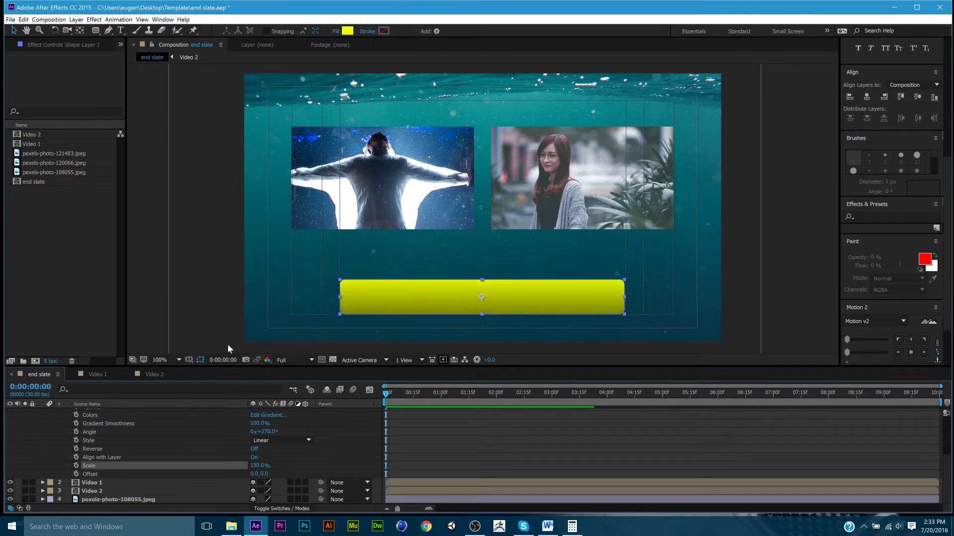
pyautogui.scroll(3, 133, 416)
# Step: Add a Bevel and Emboss layer style to Shape Layer 1
pyautogui.click(133, 416)
pyautogui.rightClick(107, 412)
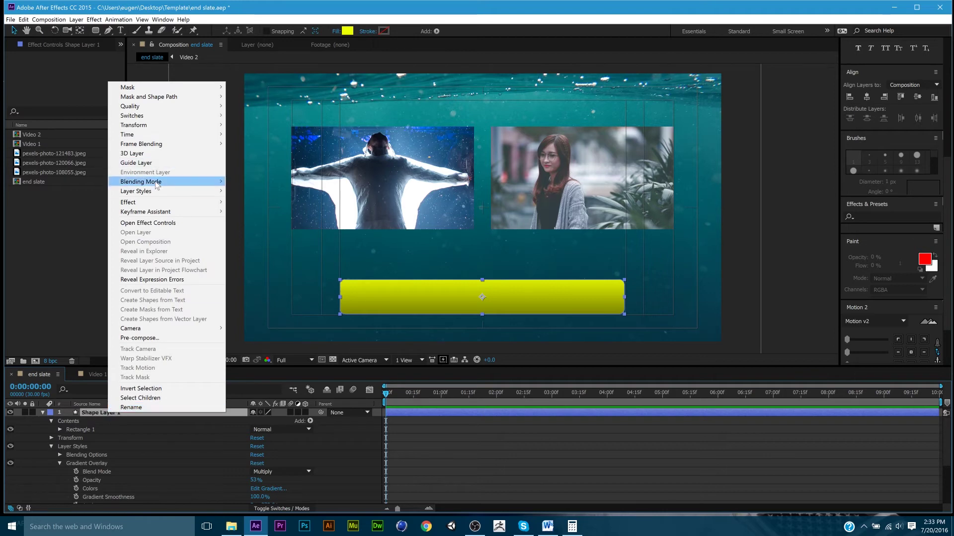
pyautogui.moveTo(155, 194)
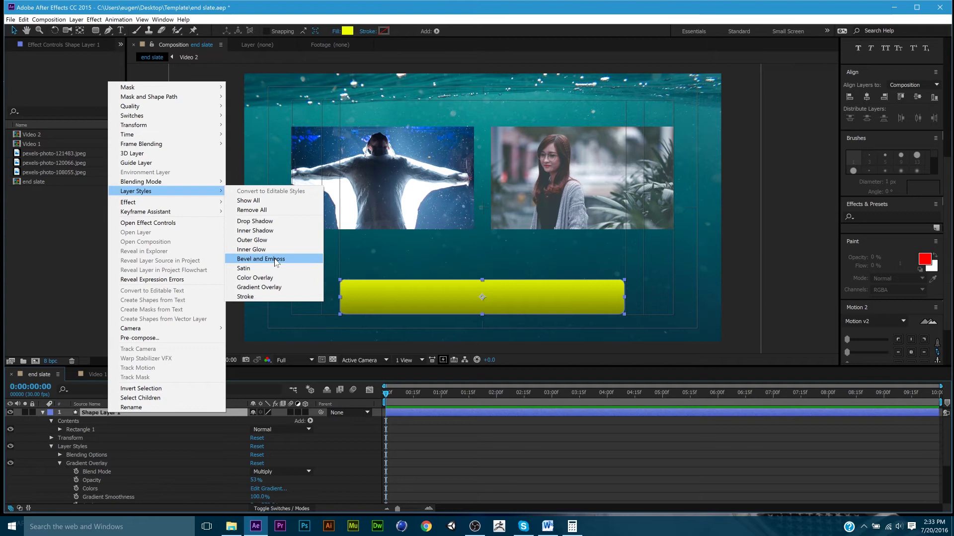
pyautogui.click(262, 259)
pyautogui.click(159, 297)
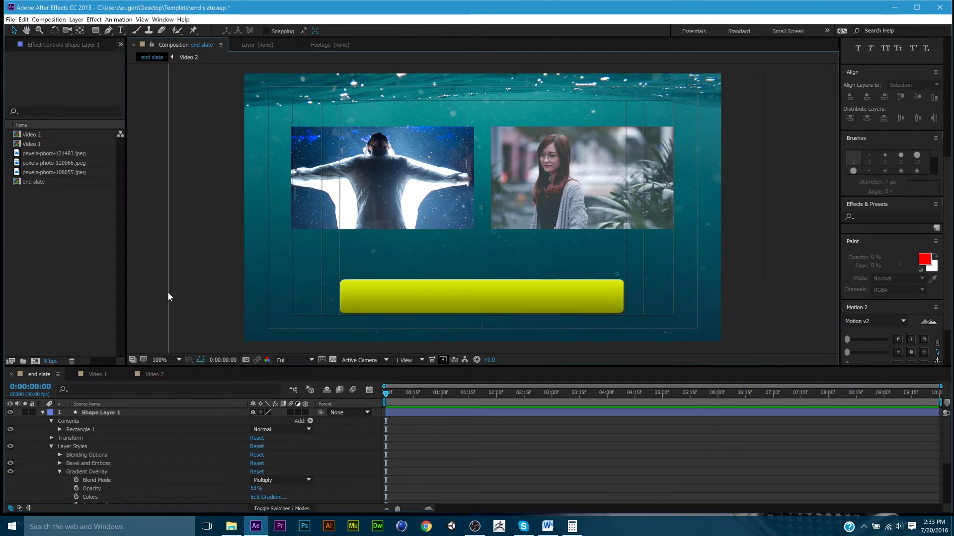
# Step: Nudge the yellow bar slightly lower and switch to the Type tool
pyautogui.click(451, 288)
pyautogui.press('Down')
pyautogui.press('Down')
pyautogui.press('Down')
pyautogui.press('Down')
pyautogui.press('Down')
pyautogui.press('Down')
pyautogui.press('Down')
pyautogui.press('Down')
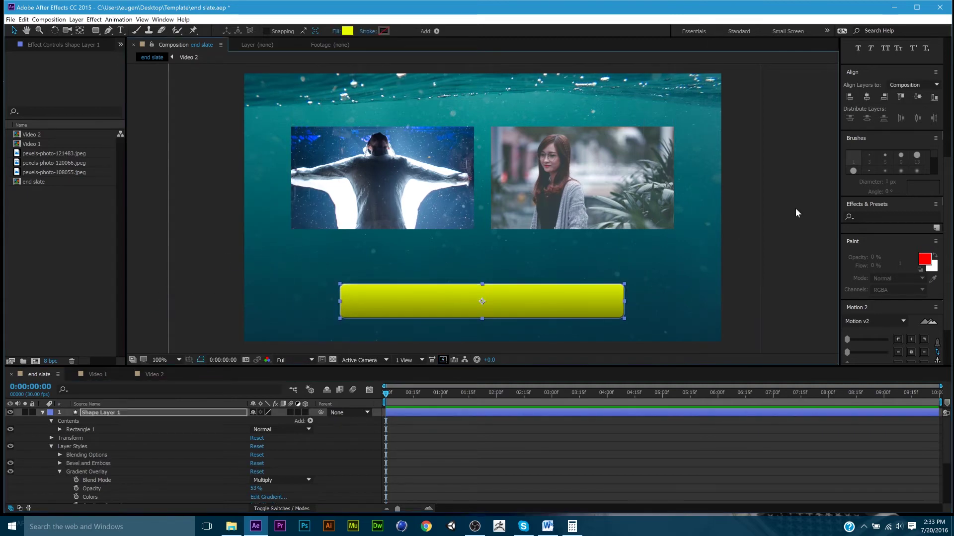
pyautogui.click(795, 207)
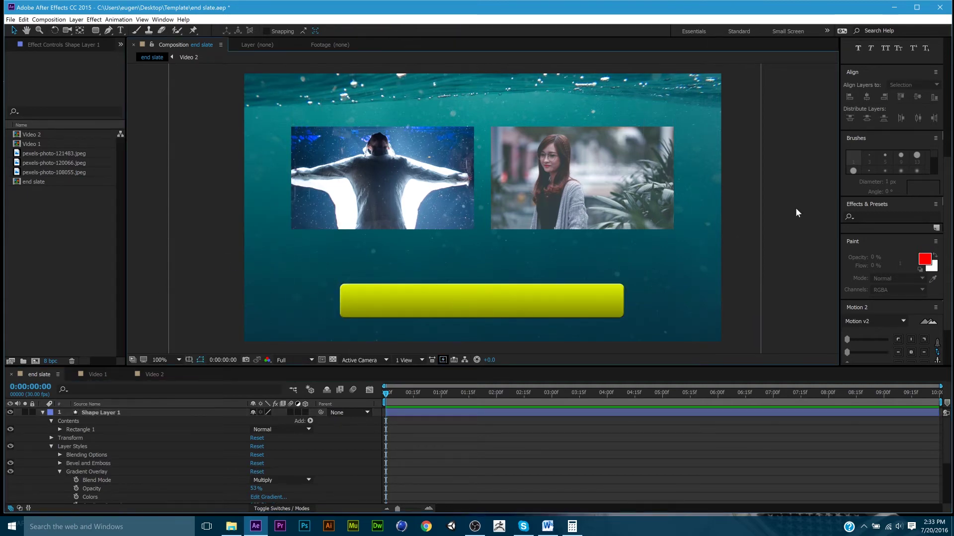
pyautogui.click(121, 30)
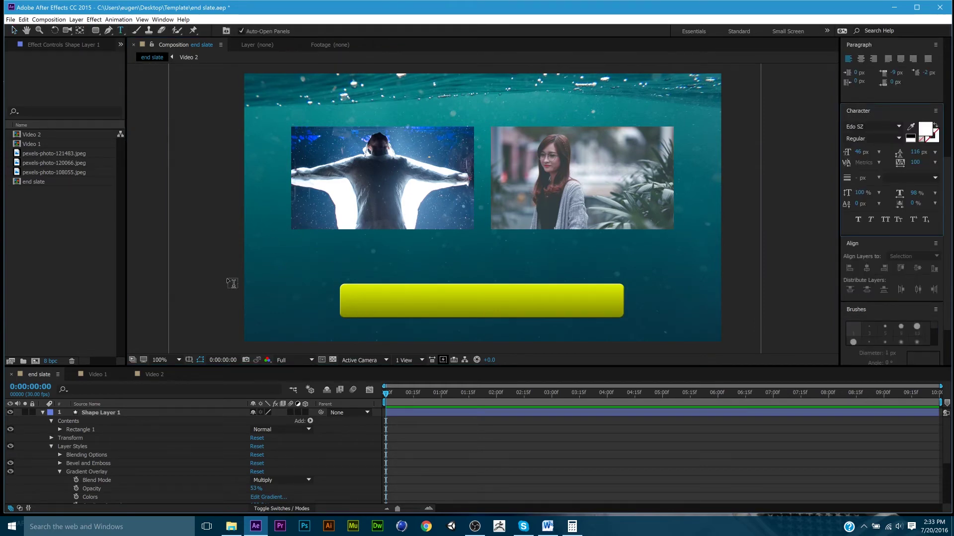
# Step: Type SUBSCRIBE in a text box across the lower slate and centre it
pyautogui.moveTo(244, 246); pyautogui.dragTo(720, 318)
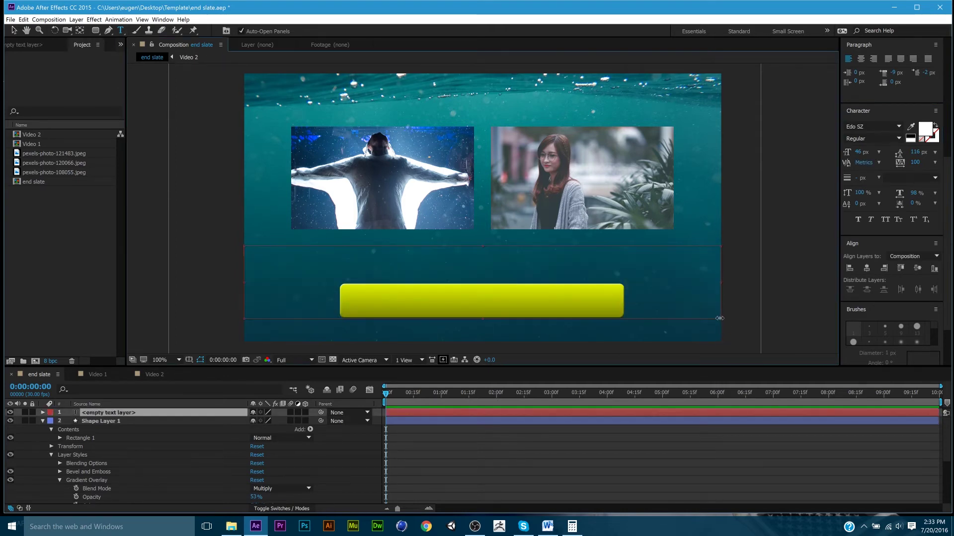
pyautogui.write('SUB')
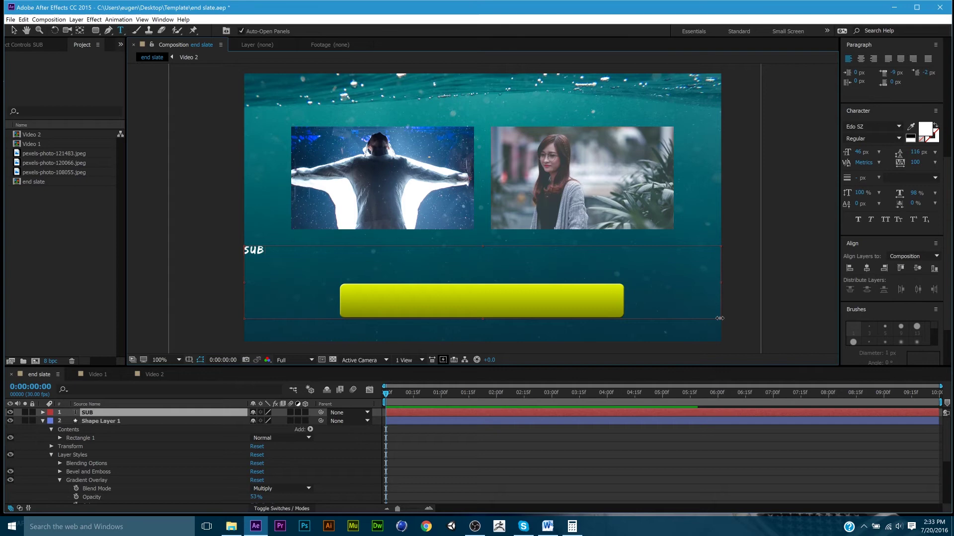
pyautogui.write('SCRIBE')
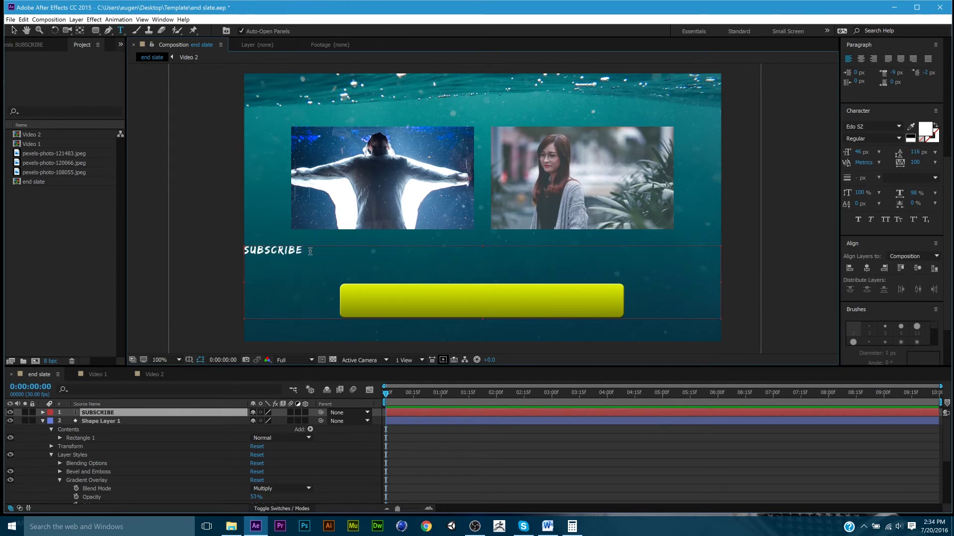
pyautogui.moveTo(309, 252); pyautogui.dragTo(197, 251)
pyautogui.scroll(-5, 893, 275)
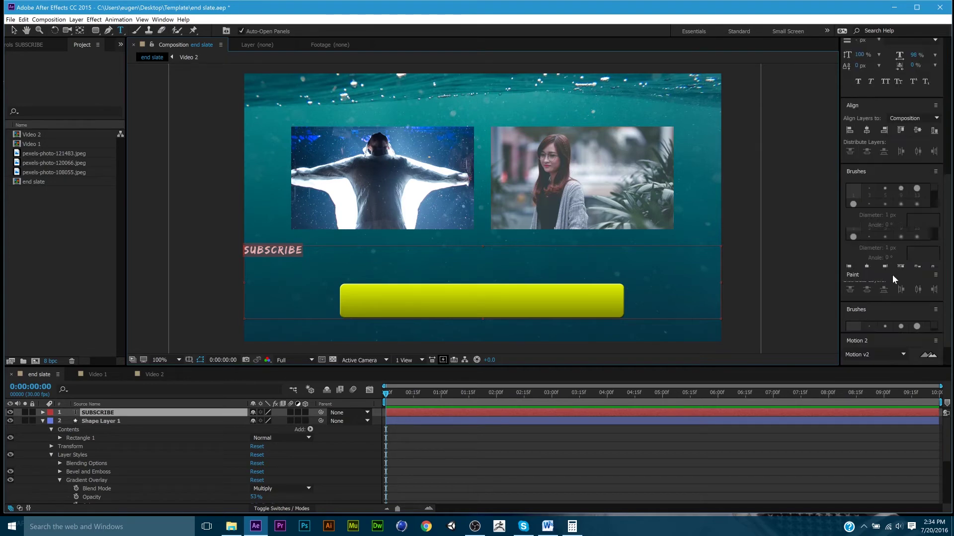
pyautogui.scroll(4, 892, 275)
pyautogui.scroll(3, 892, 275)
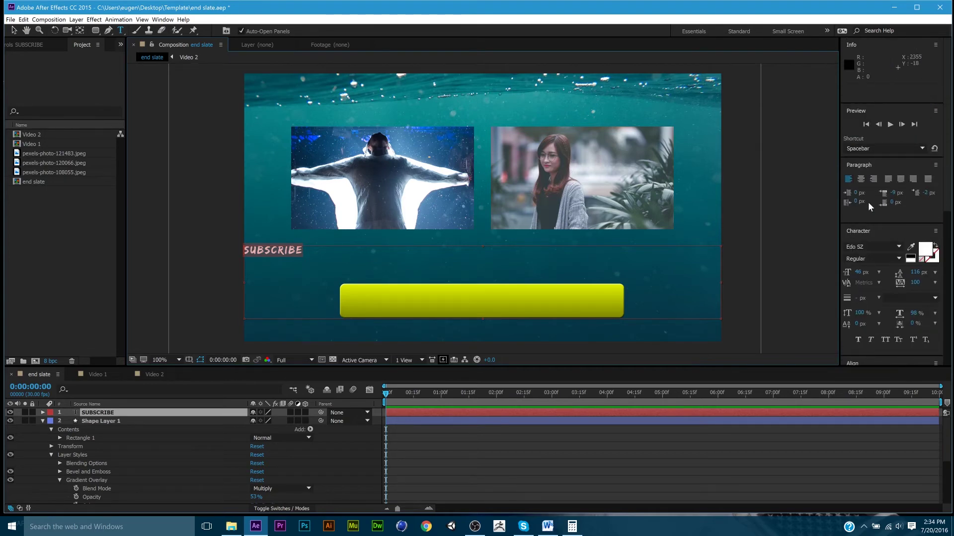
pyautogui.click(860, 179)
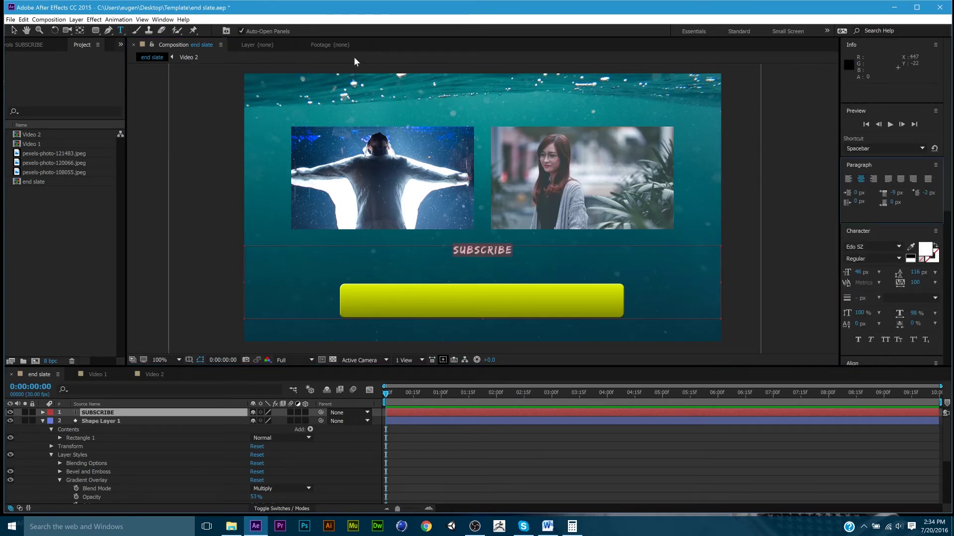
# Step: Set the SUBSCRIBE font size to 72, then scrub it up to 85 px
pyautogui.click(859, 272)
pyautogui.write('72')
pyautogui.press('Return')
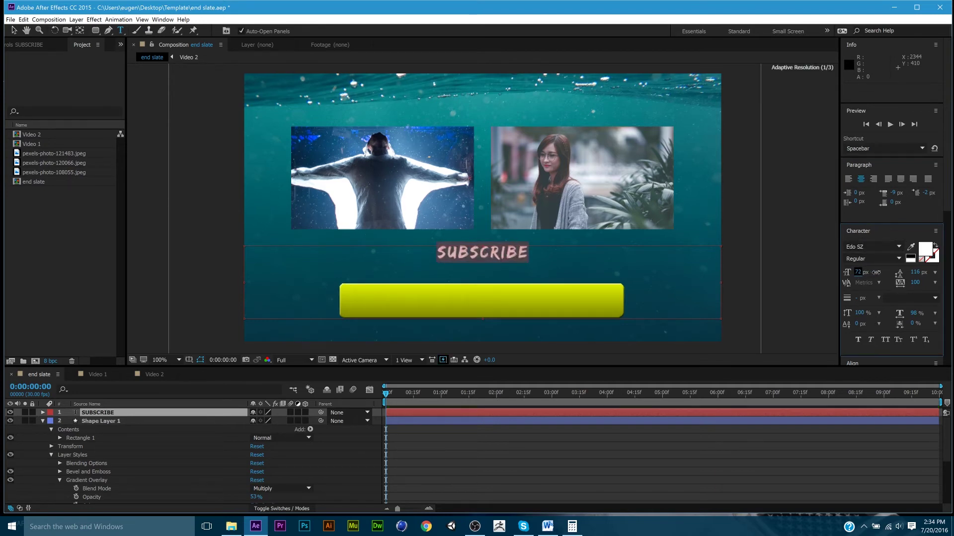
pyautogui.moveTo(858, 272); pyautogui.dragTo(865, 272)
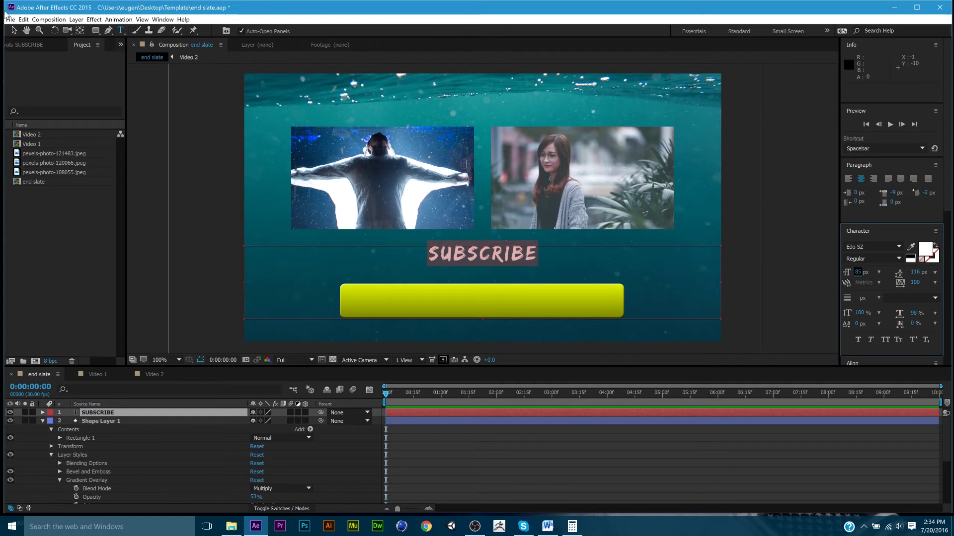
# Step: Move SUBSCRIBE down onto the yellow bar and collapse Shape Layer 1's properties
pyautogui.click(14, 30)
pyautogui.moveTo(491, 266); pyautogui.dragTo(491, 296)
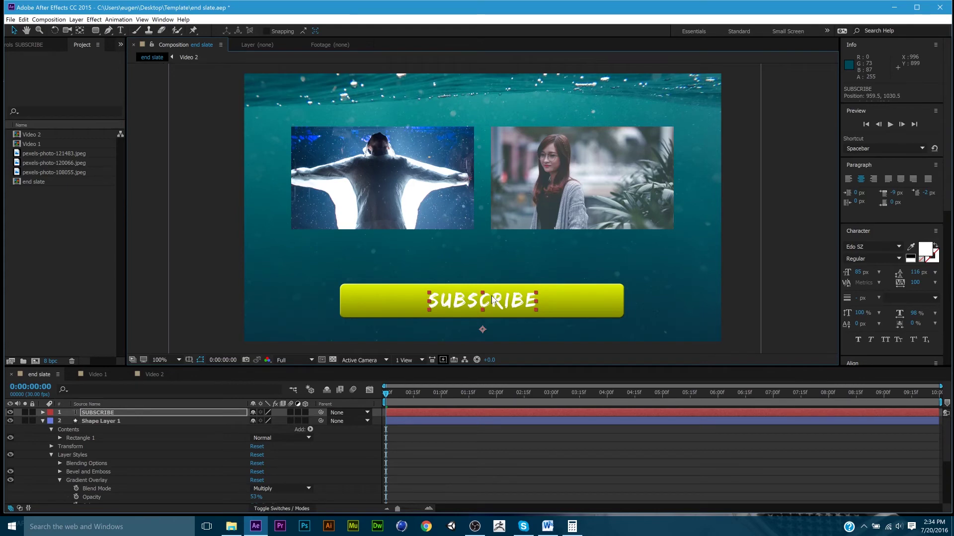
pyautogui.click(798, 239)
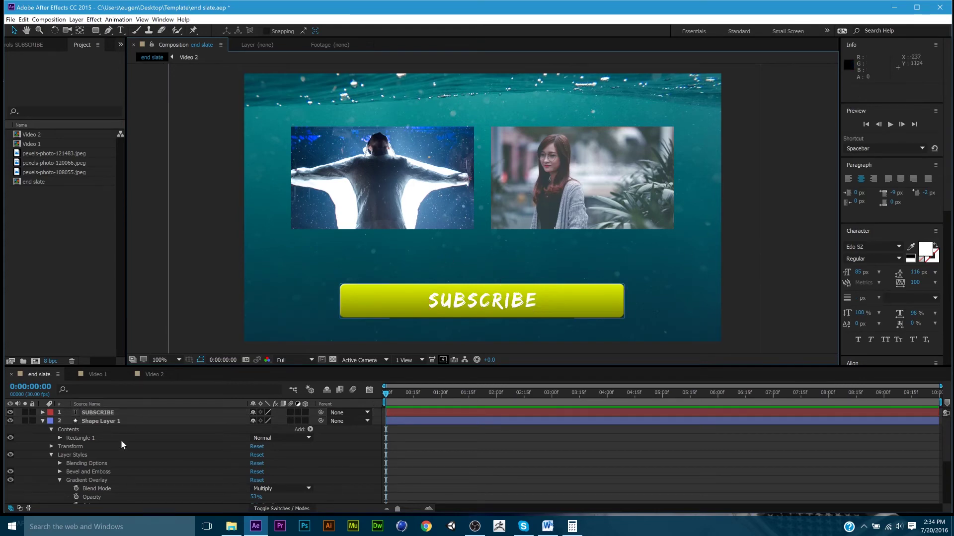
pyautogui.click(44, 420)
pyautogui.click(43, 421)
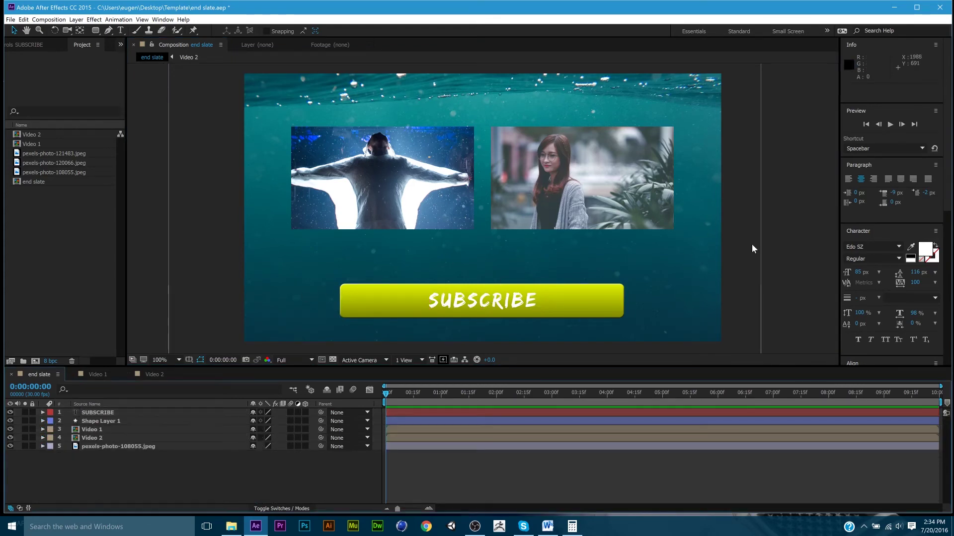
pyautogui.click(784, 235)
pyautogui.press(',')
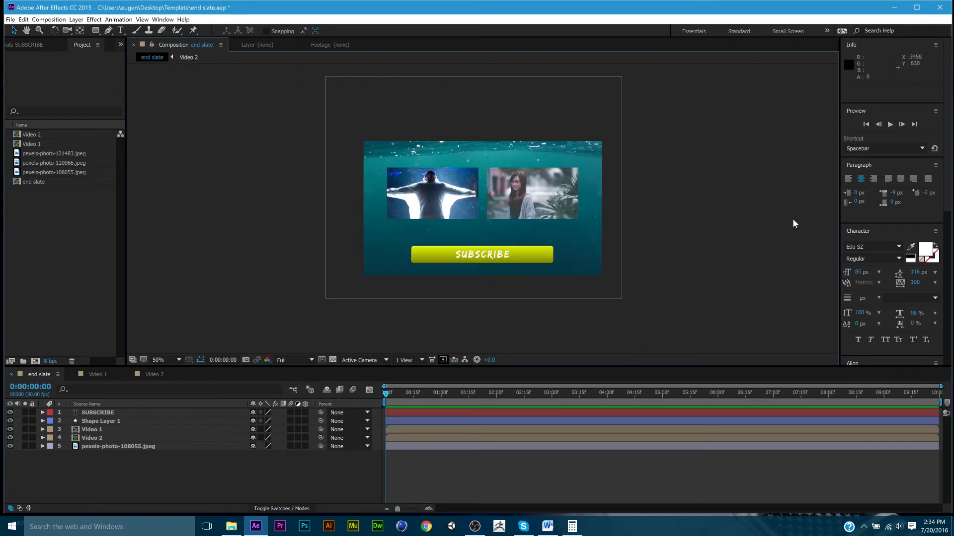
pyautogui.press('.')
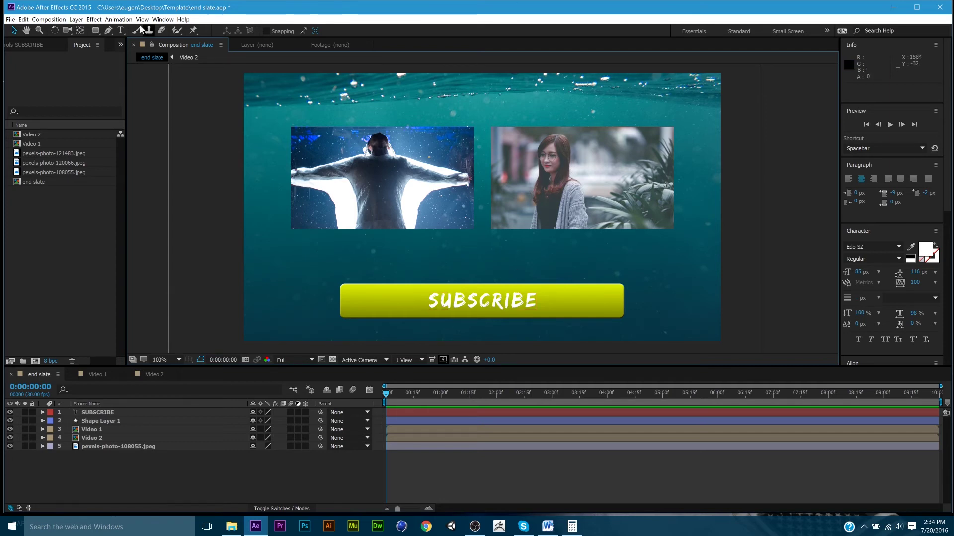
pyautogui.click(120, 29)
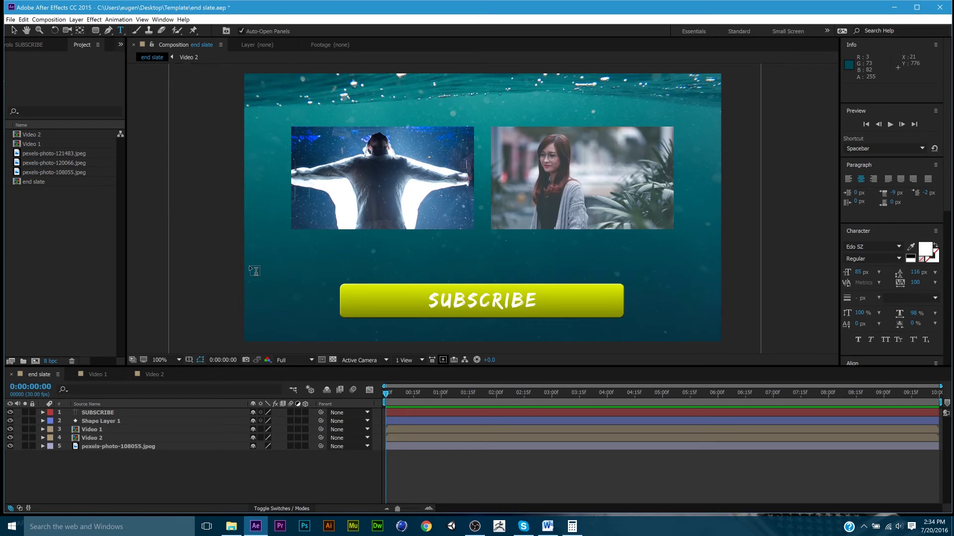
# Step: Type 'New videos every Tuesday!' in a paragraph text box below the photos
pyautogui.moveTo(242, 237); pyautogui.dragTo(722, 273)
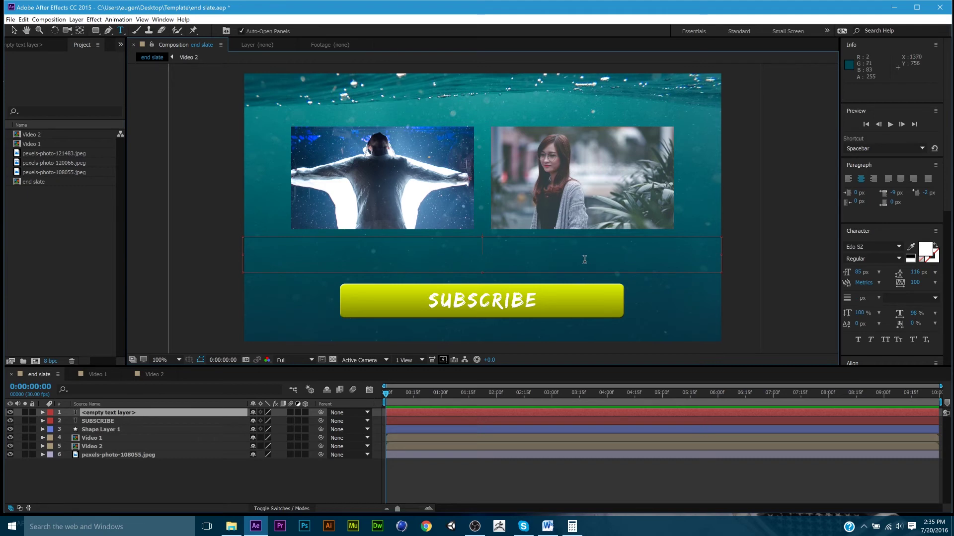
pyautogui.write('New')
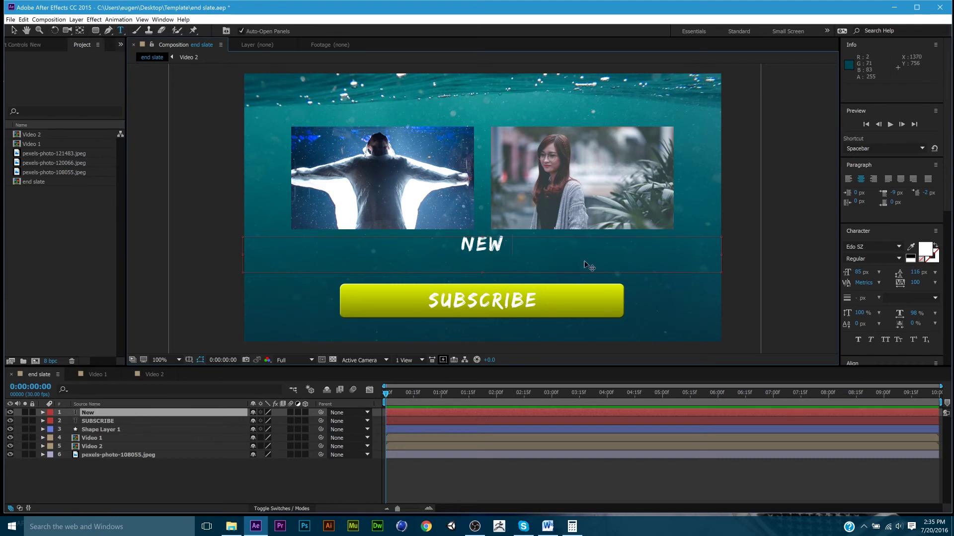
pyautogui.write(' videos ever')
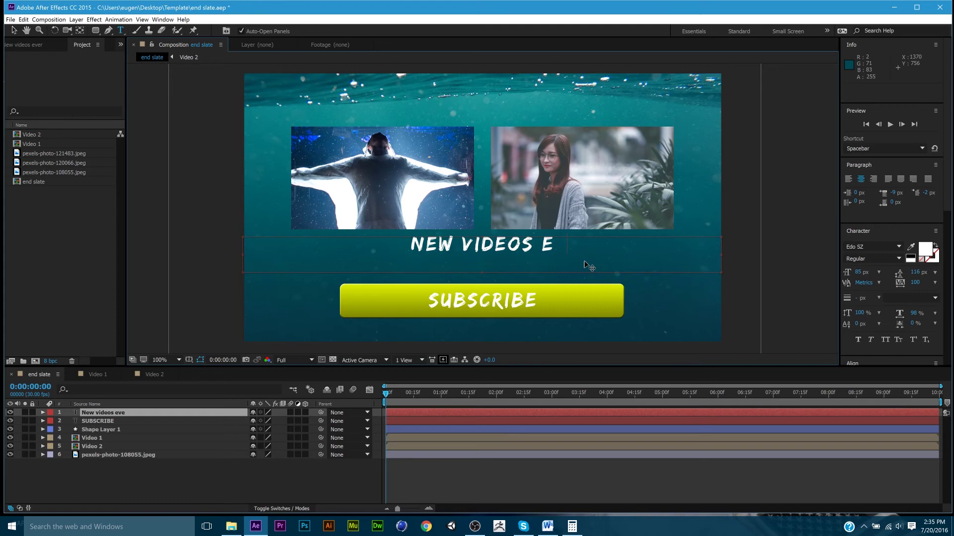
pyautogui.write('y Tues')
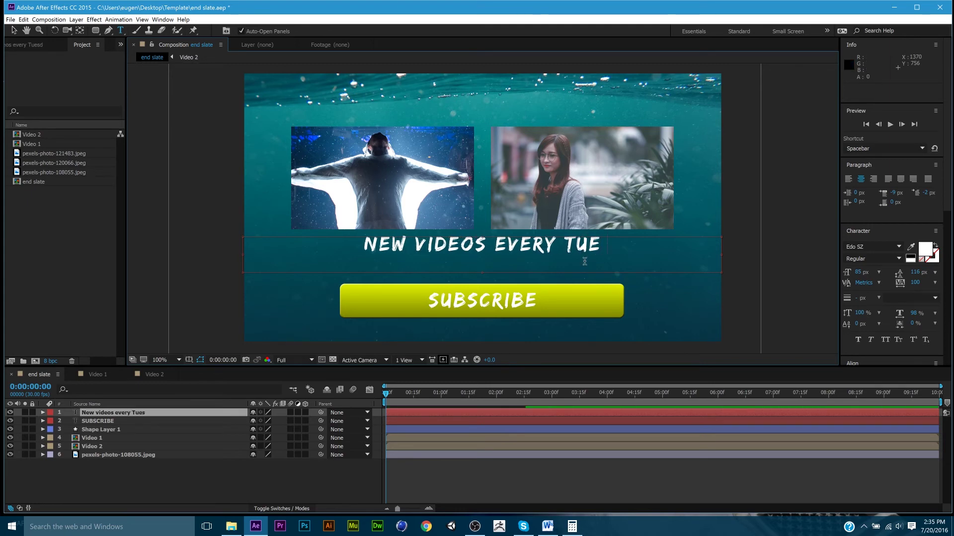
pyautogui.write('day!')
pyautogui.press('Escape')
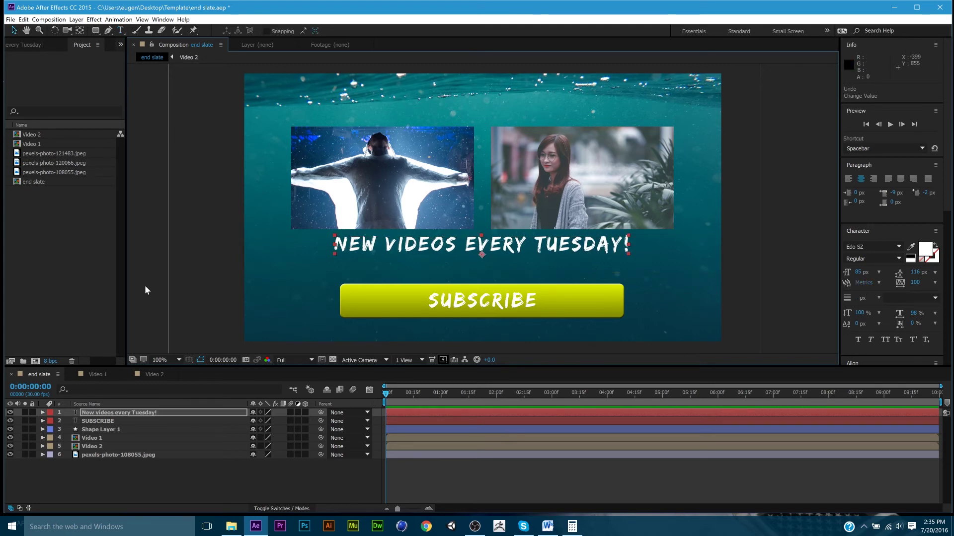
# Step: Move the headline above the photos and nudge it down slightly
pyautogui.moveTo(596, 244); pyautogui.dragTo(593, 114)
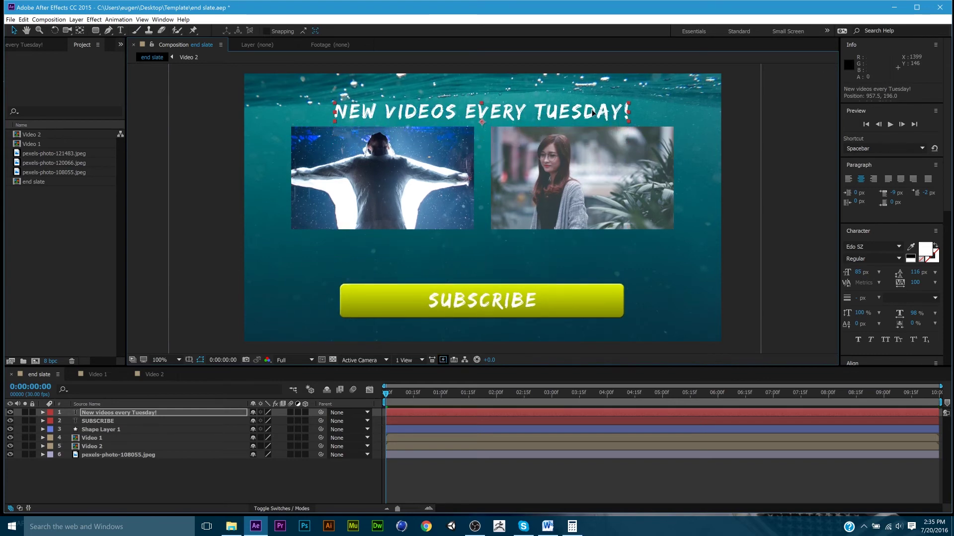
pyautogui.hotkey('shift', 'Down')
pyautogui.hotkey('shift', 'Down')
pyautogui.press('Down')
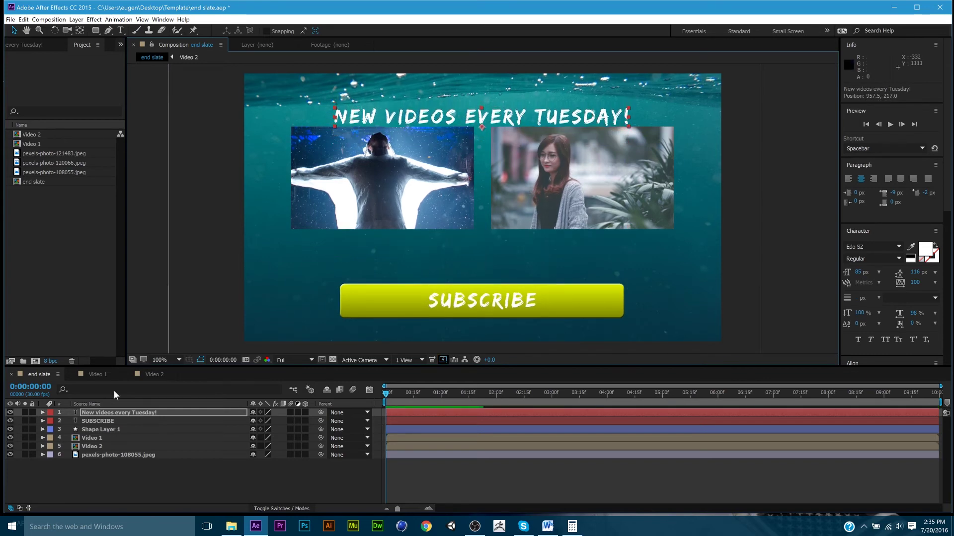
# Step: Shift Video 1 and Video 2 down together and lower the headline a little
pyautogui.click(92, 437)
pyautogui.keyDown('shift'); pyautogui.click(92, 446); pyautogui.keyUp('shift')
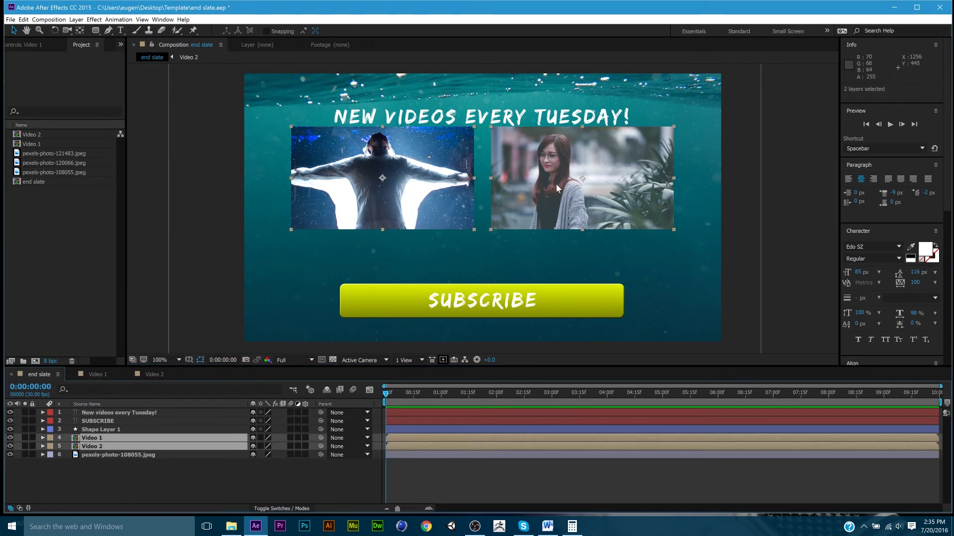
pyautogui.moveTo(549, 186); pyautogui.dragTo(550, 215)
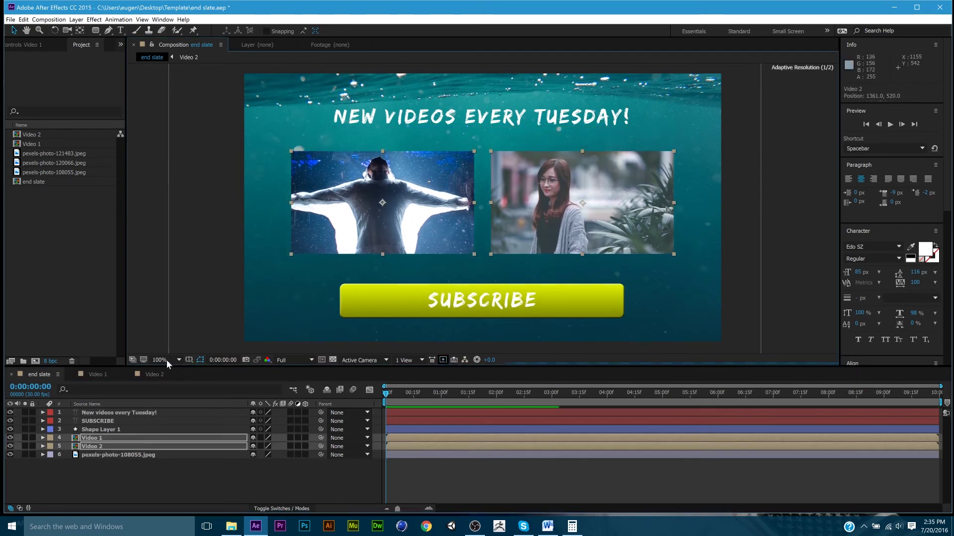
pyautogui.click(103, 413)
pyautogui.moveTo(546, 119); pyautogui.dragTo(546, 128)
pyautogui.click(803, 170)
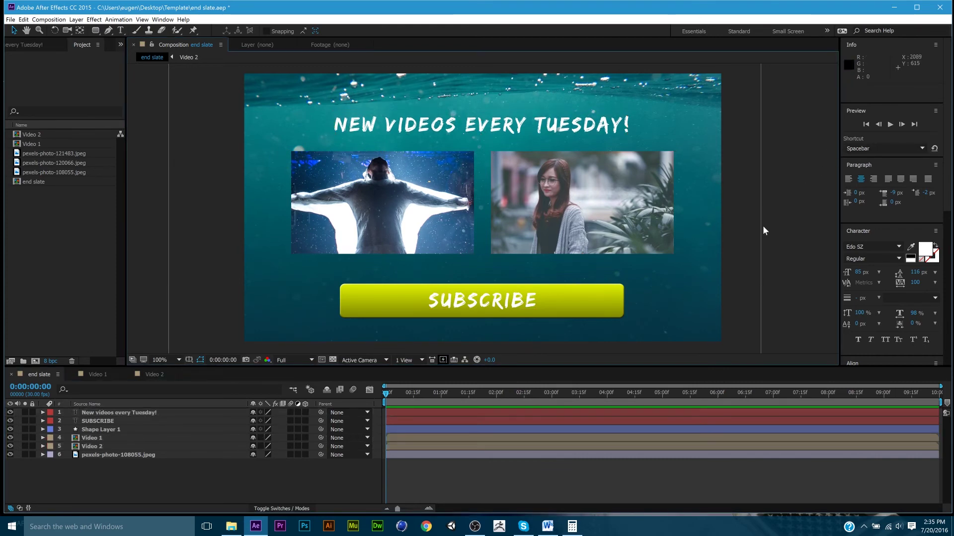
pyautogui.press(',')
pyautogui.press(',')
pyautogui.press('.')
pyautogui.press(',')
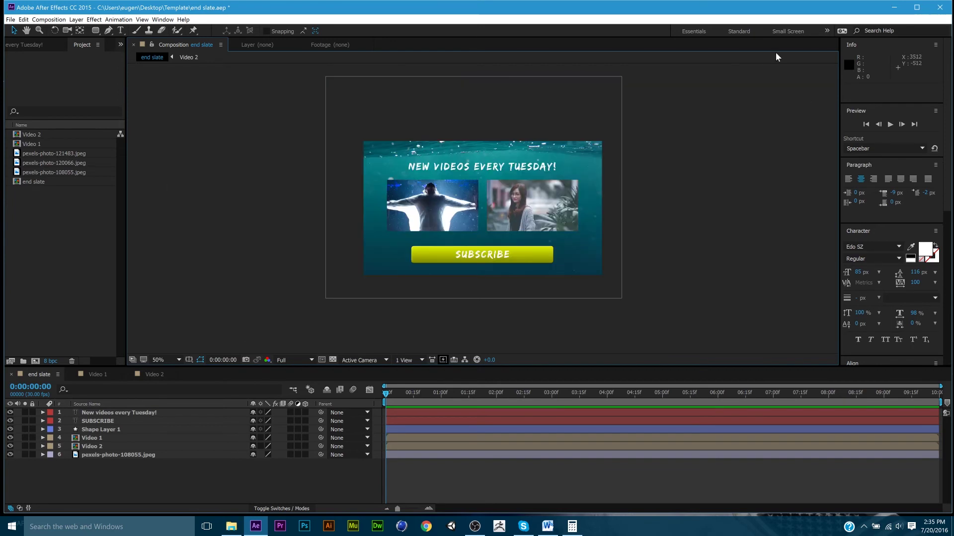
# Step: Save the end slate project with File > Save
pyautogui.click(11, 20)
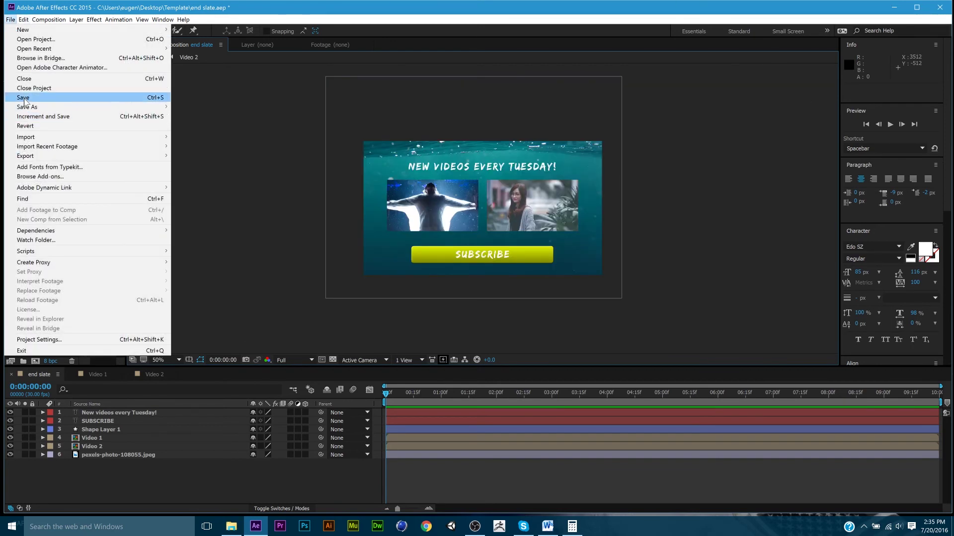
pyautogui.click(19, 93)
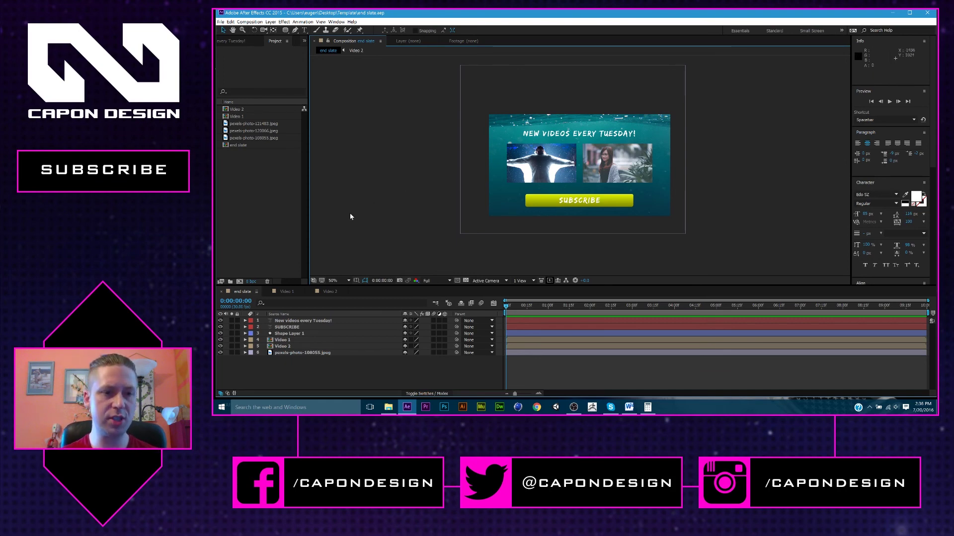
pyautogui.click(287, 292)
pyautogui.click(330, 292)
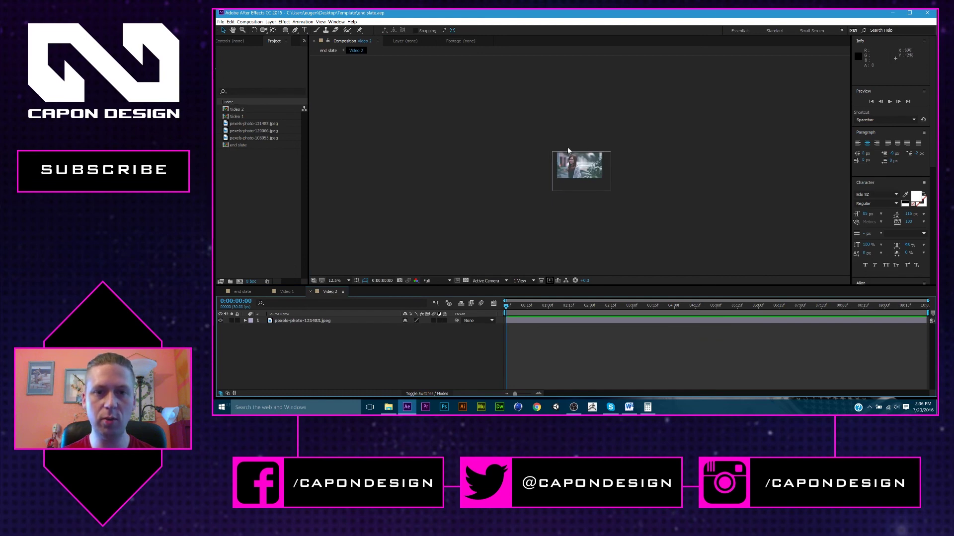
pyautogui.press('.')
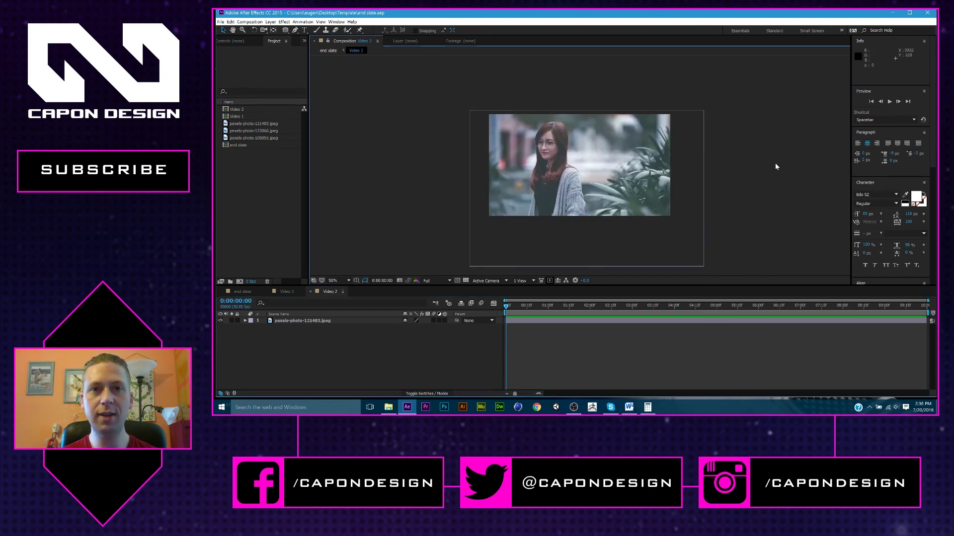
pyautogui.click(243, 292)
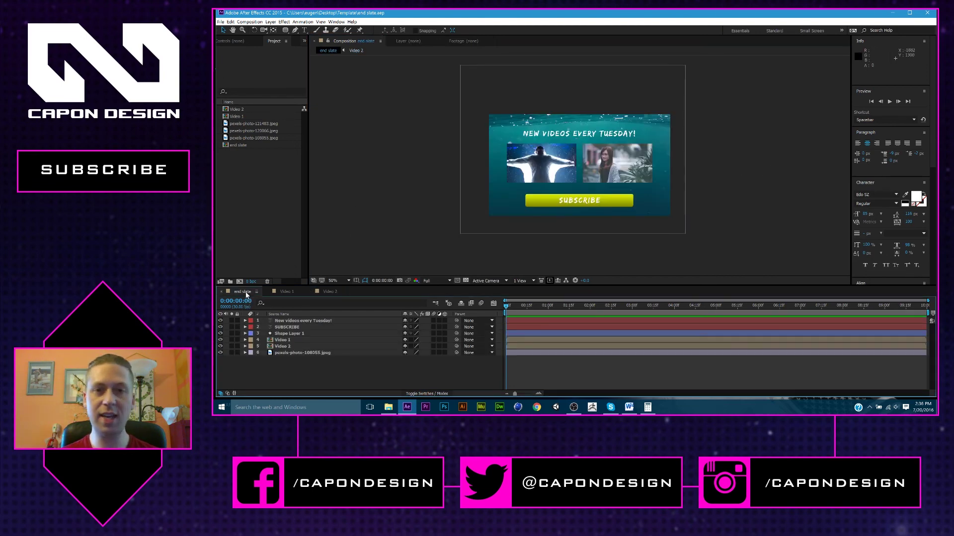